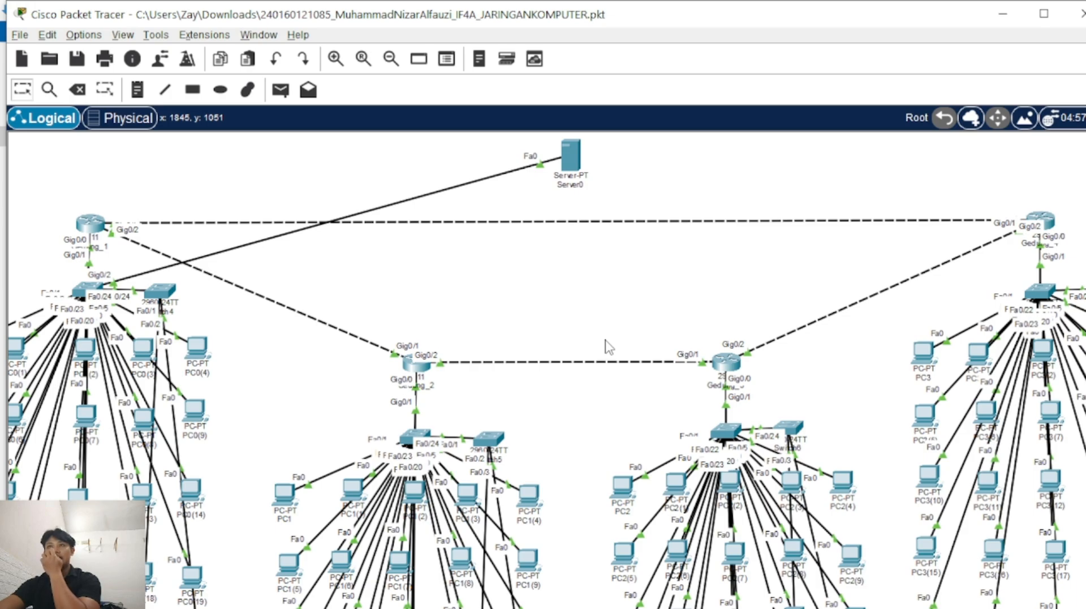
- Review the IP configuration of Server0, including its address, subnet mask, gateway and DNS server
click(573, 157)
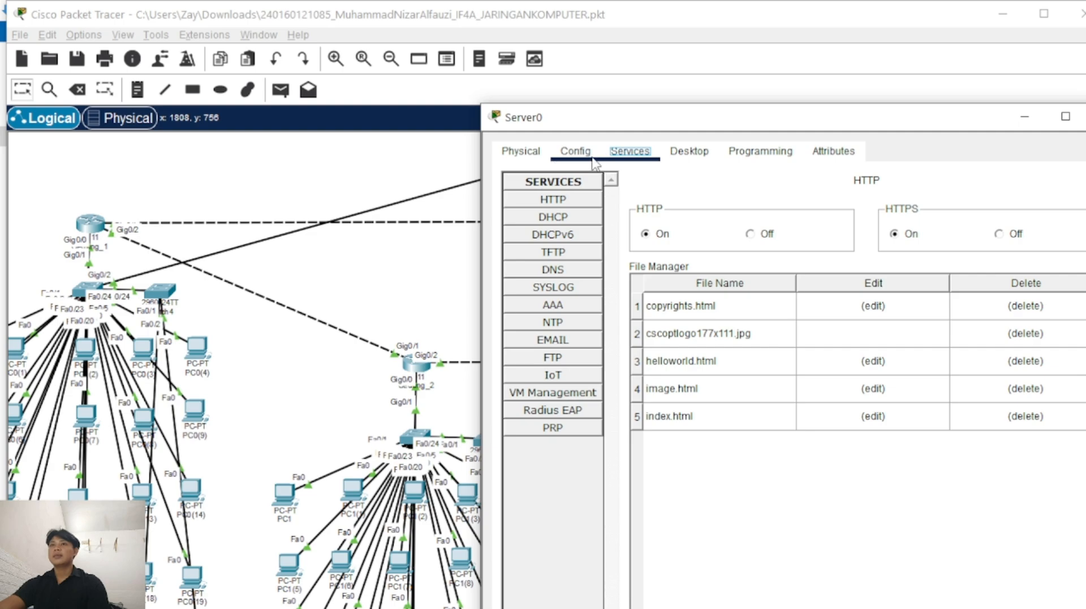
click(588, 157)
click(681, 156)
click(574, 207)
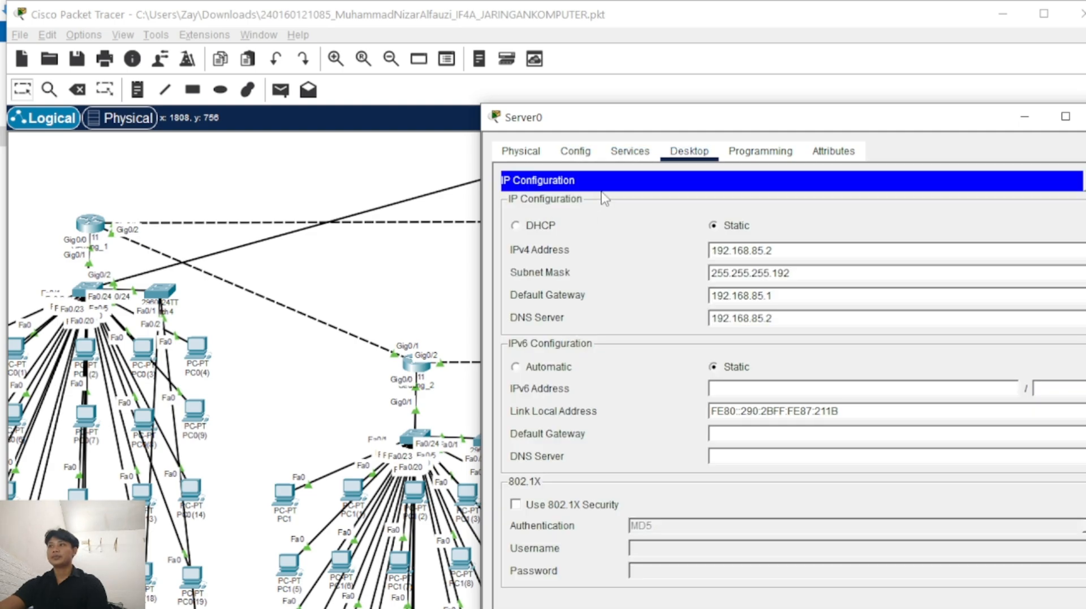
drag(738, 117, 606, 128)
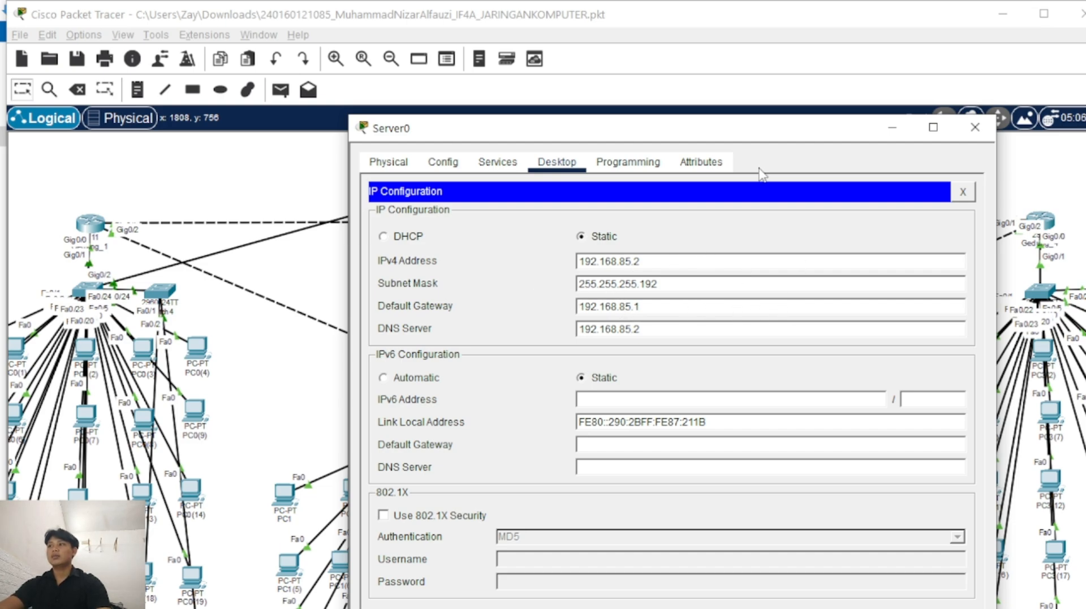
click(975, 127)
- Check the IPv4 address and subnet mask on router Gedung_1's GigabitEthernet0/0 interface
click(93, 226)
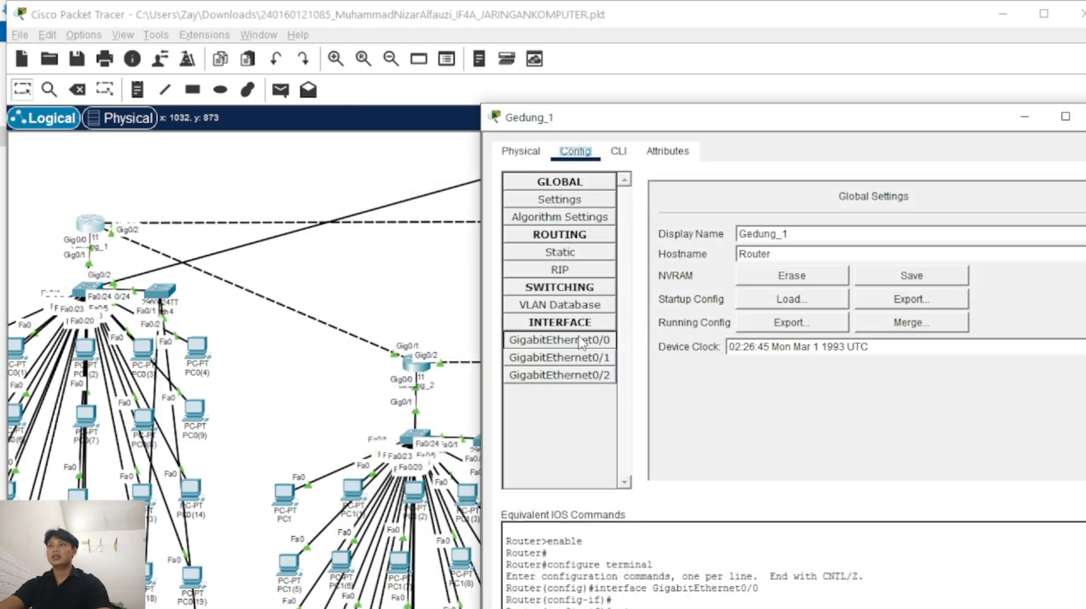
click(580, 340)
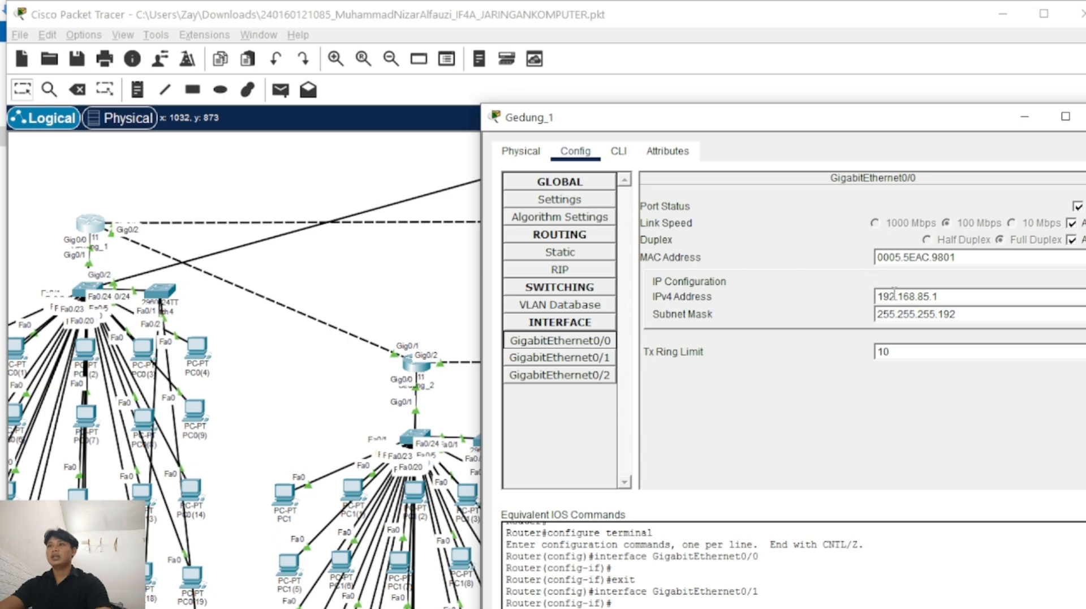
click(934, 297)
key(BackSpace)
text(1)
drag(953, 122, 939, 146)
mouse_move(758, 147)
mouse_down()
mouse_move(430, 146)
mouse_move(607, 164)
mouse_move(749, 141)
mouse_up()
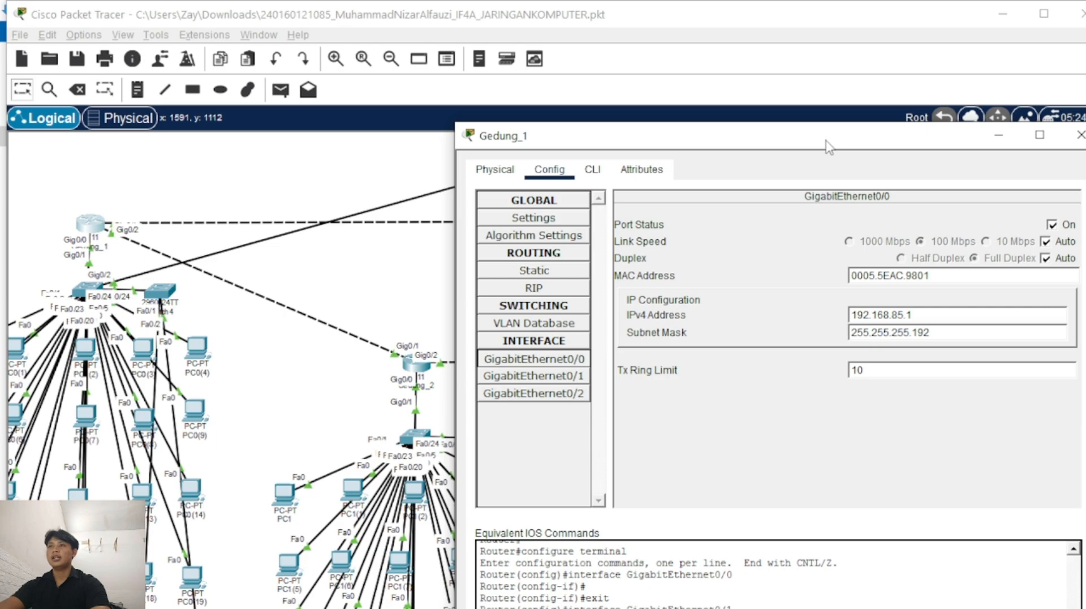
drag(829, 147, 659, 150)
click(914, 141)
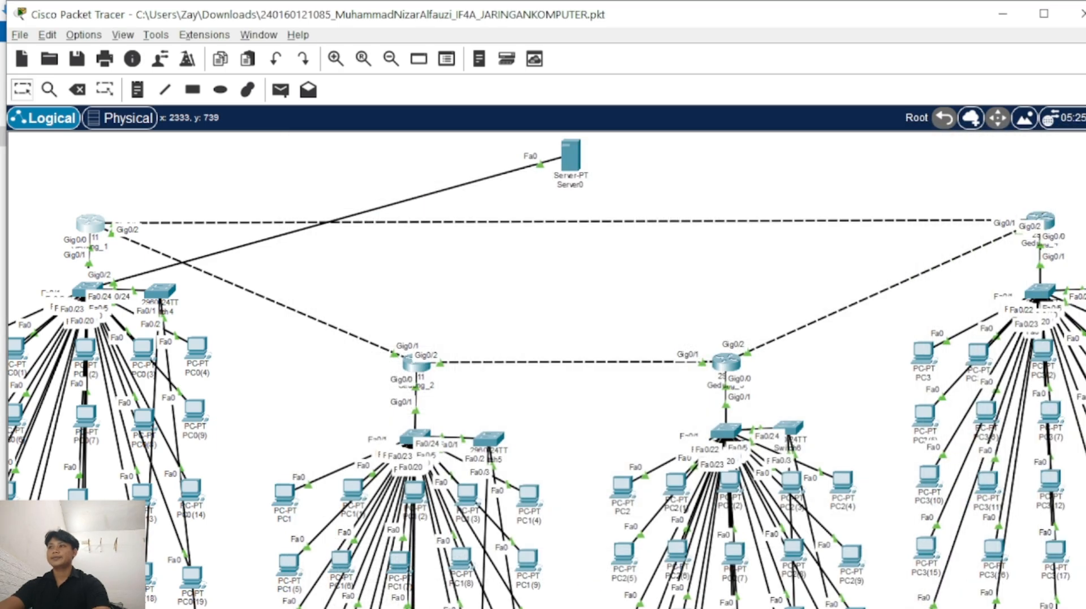
- In PC0's IP configuration, switch addressing to Static and back to DHCP to request an address again
scroll(521, 387, down, 3)
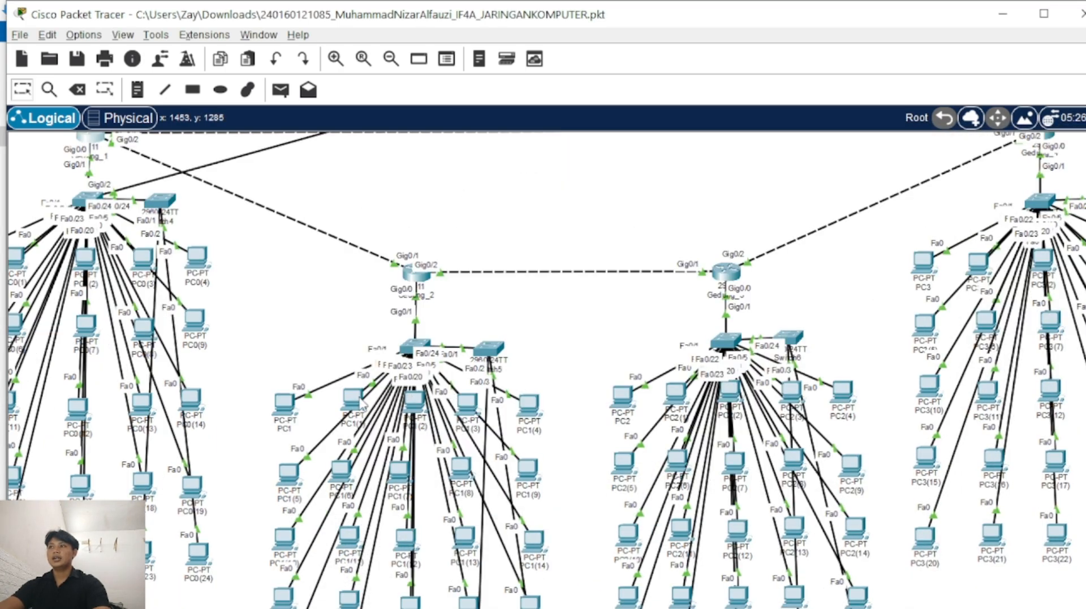
scroll(222, 352, up, 3)
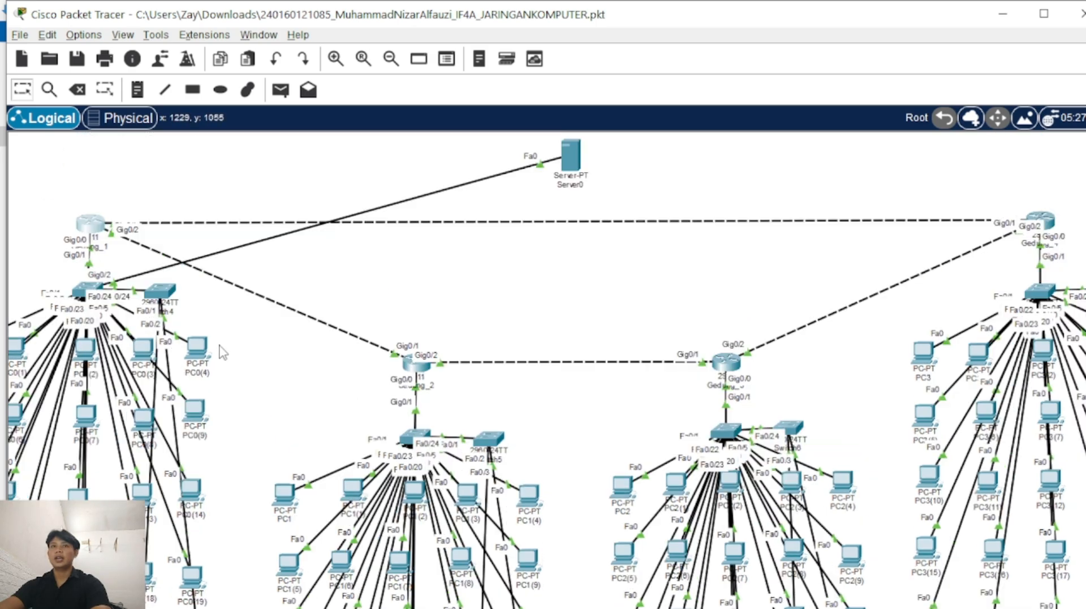
scroll(294, 531, left, 4)
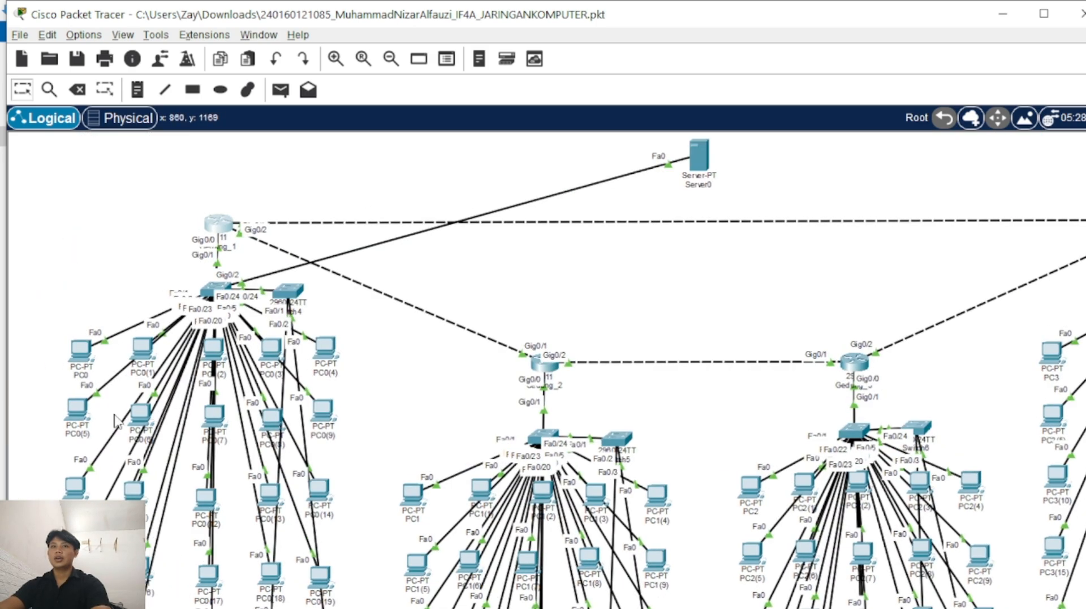
click(85, 356)
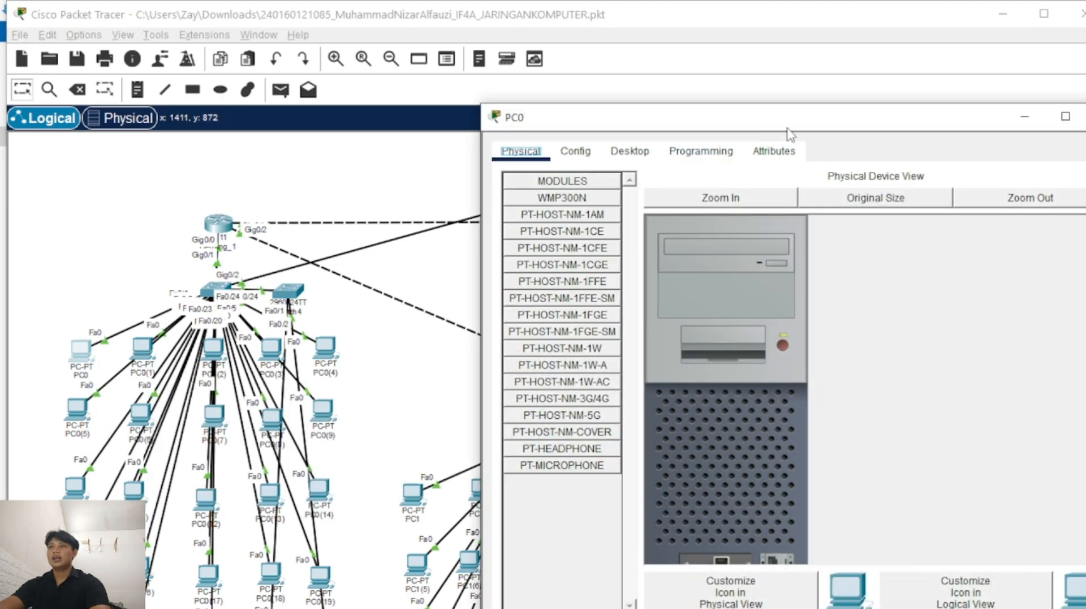
drag(789, 132, 674, 134)
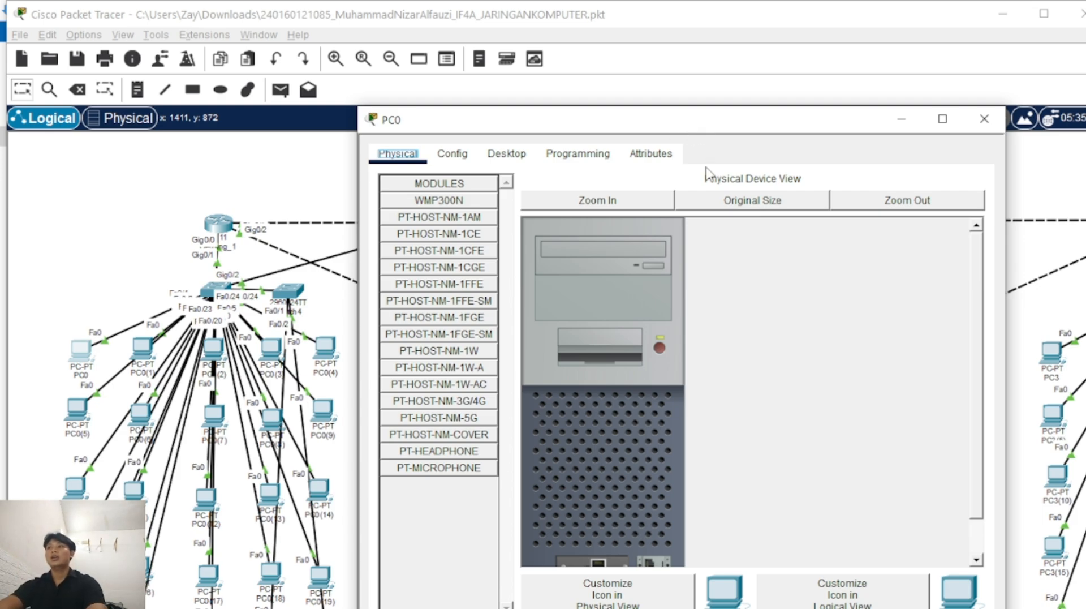
click(560, 160)
click(508, 157)
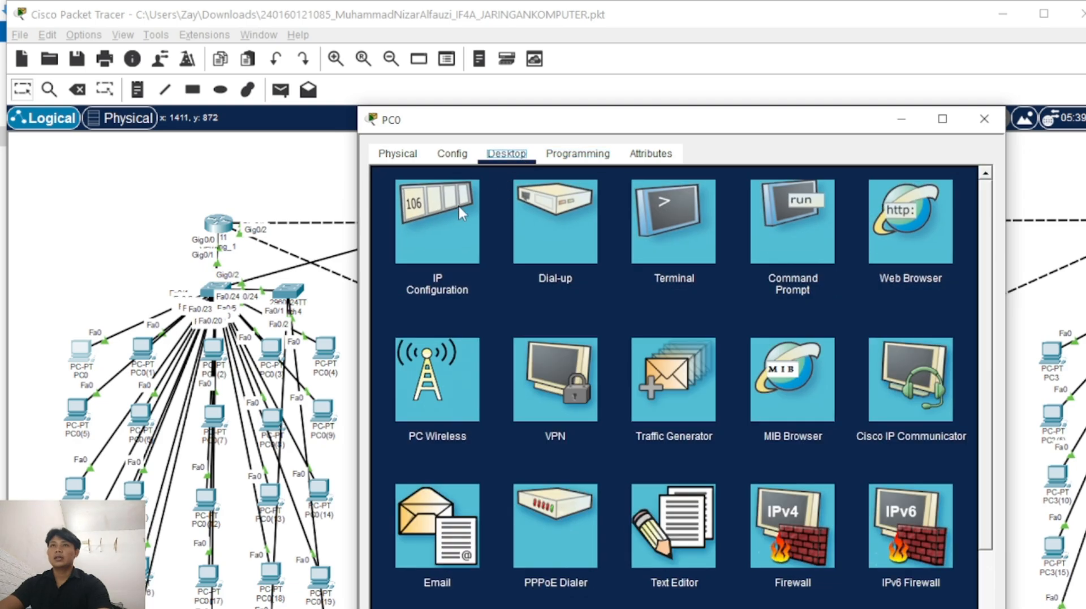
click(447, 222)
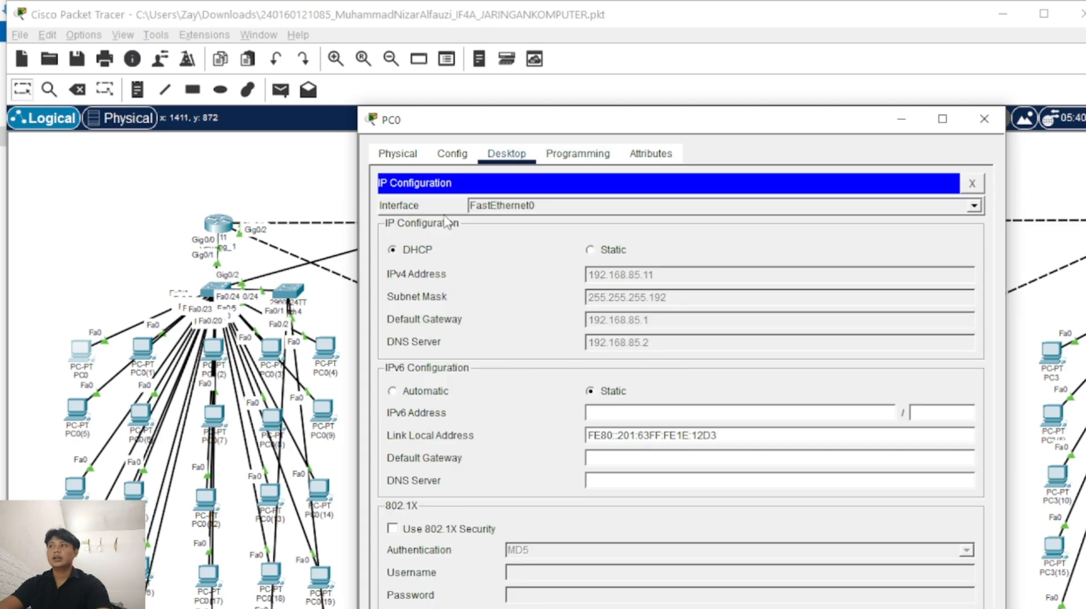
click(603, 257)
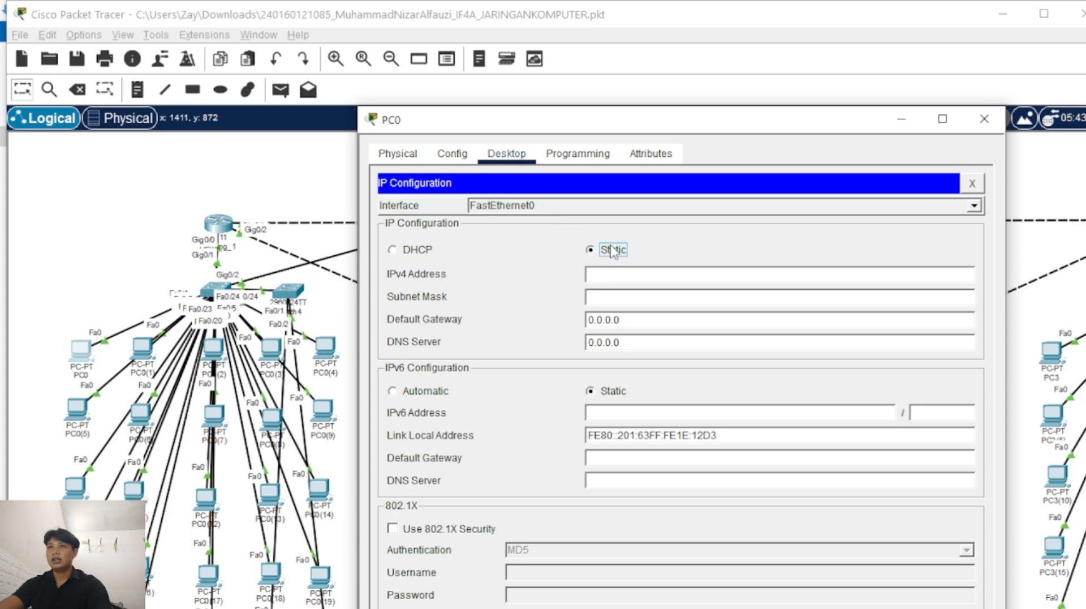
click(422, 250)
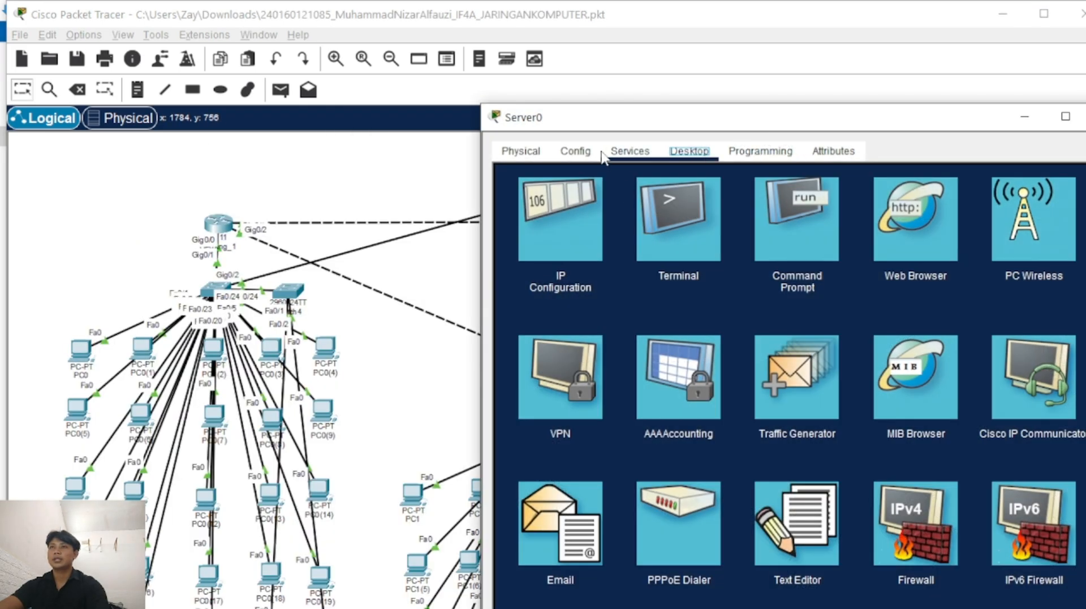
- Compare Server0's IP configuration with PC0's DHCP settings, and close both device windows
click(584, 239)
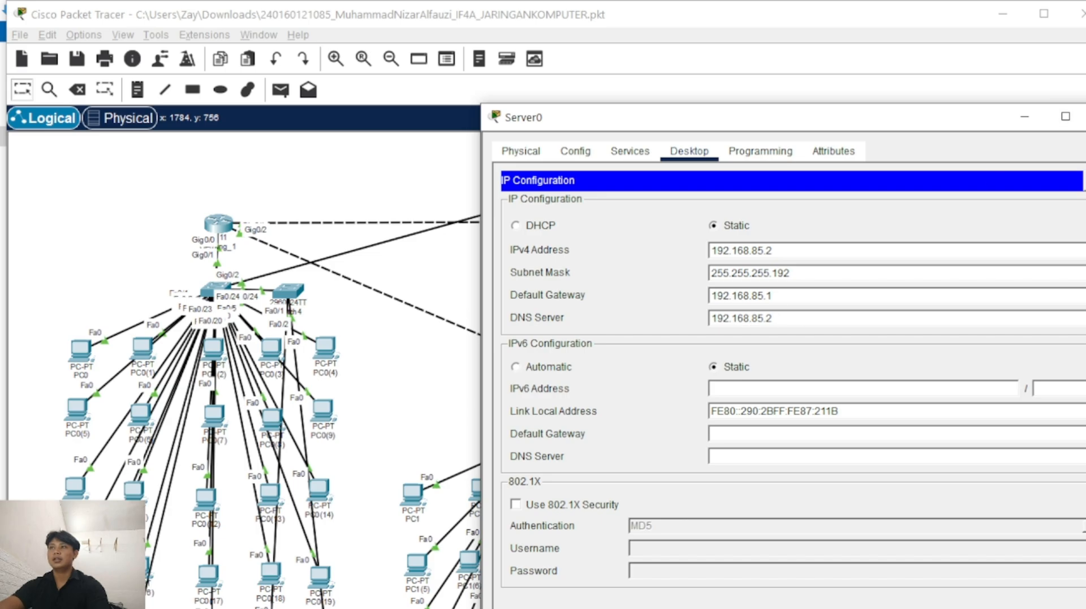
click(1075, 117)
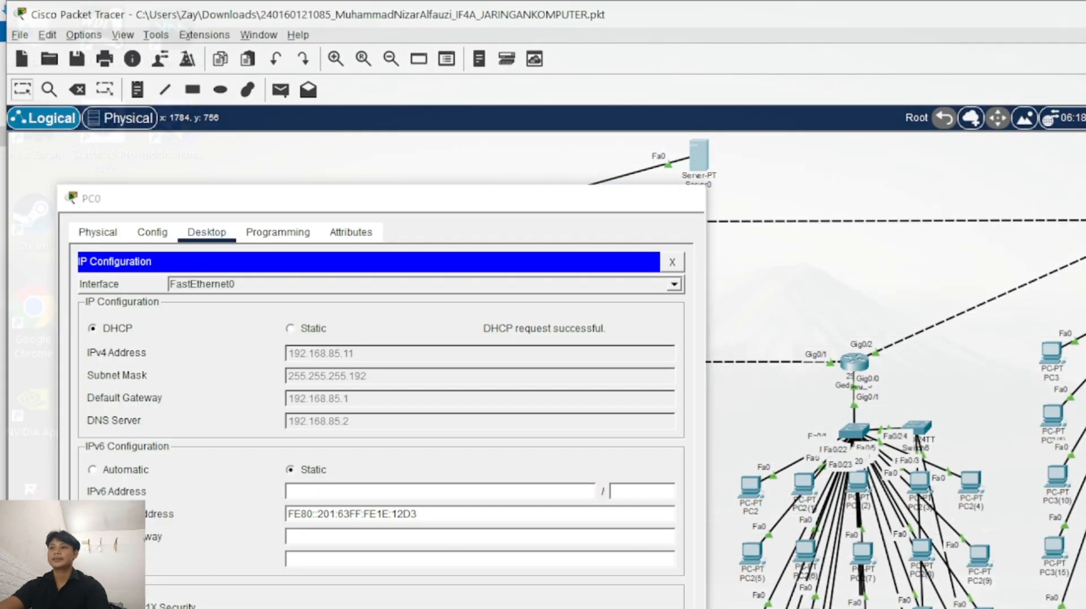
click(591, 605)
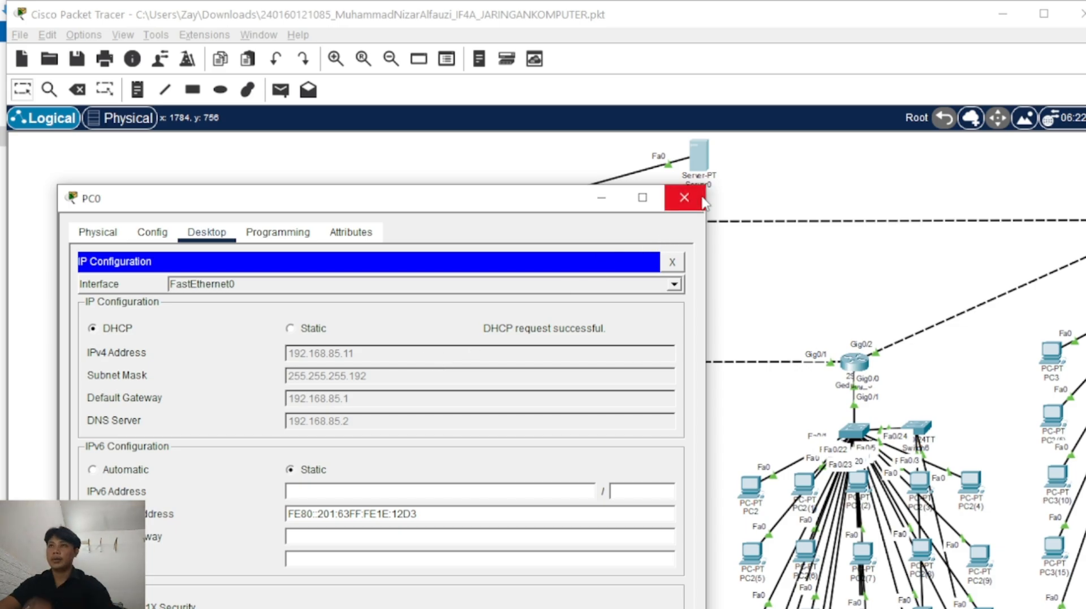
click(684, 198)
- Display router Gedung_1's routing table in its command line with enable and show ip route
scroll(1066, 302, down, 5)
scroll(693, 357, up, 5)
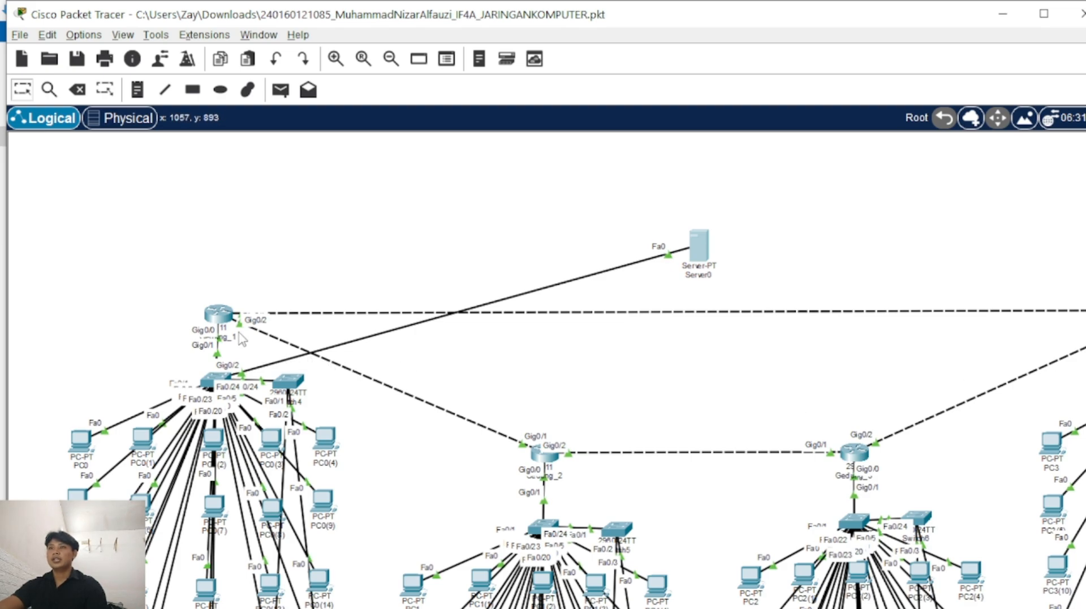
click(220, 313)
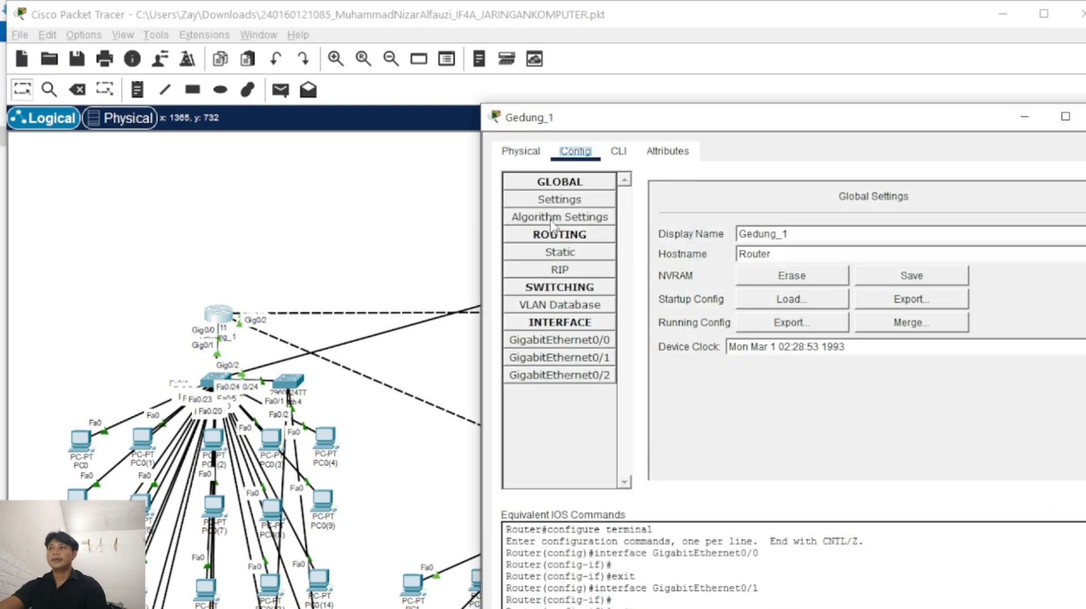
click(618, 151)
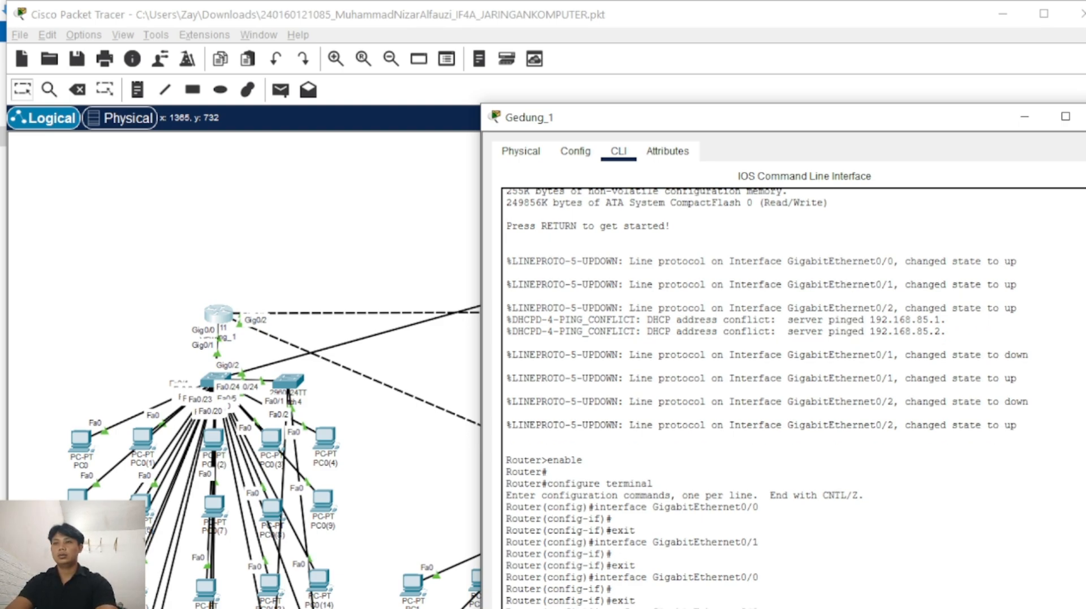
key(Return)
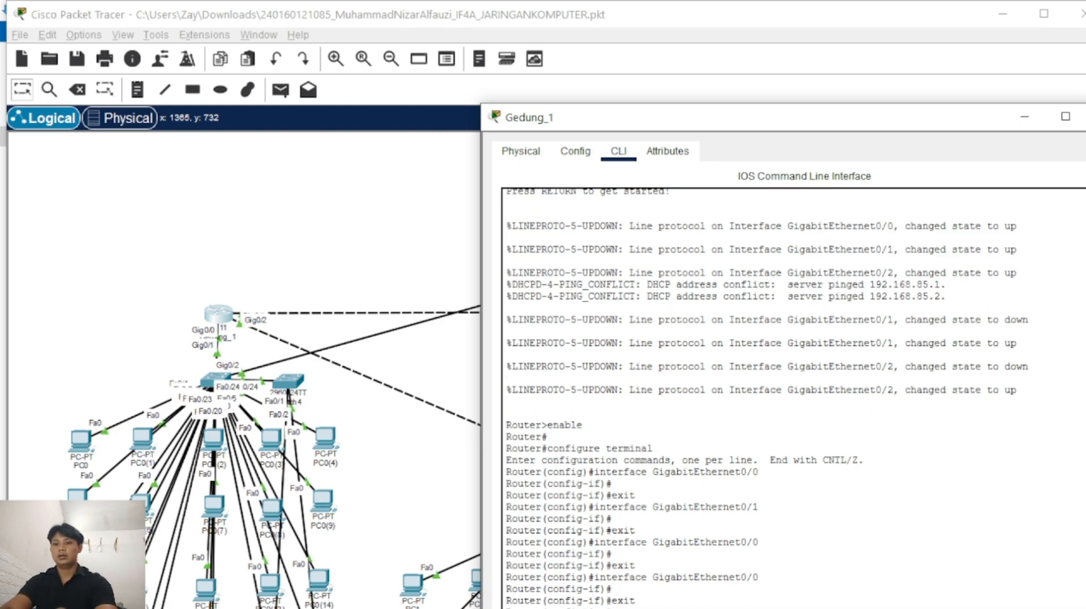
key(Return)
key(Return)
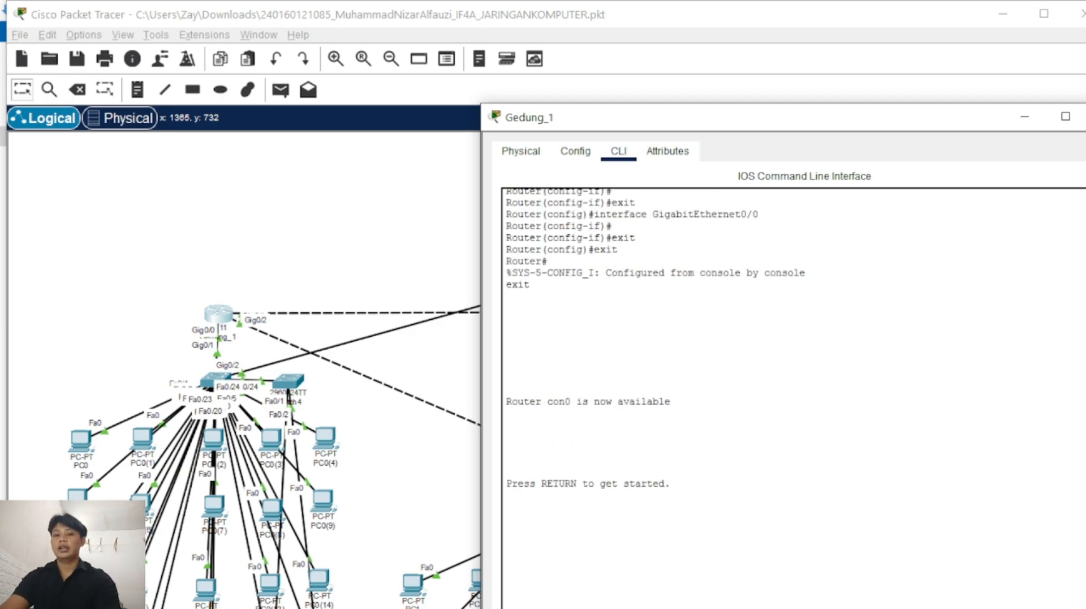
key(Return)
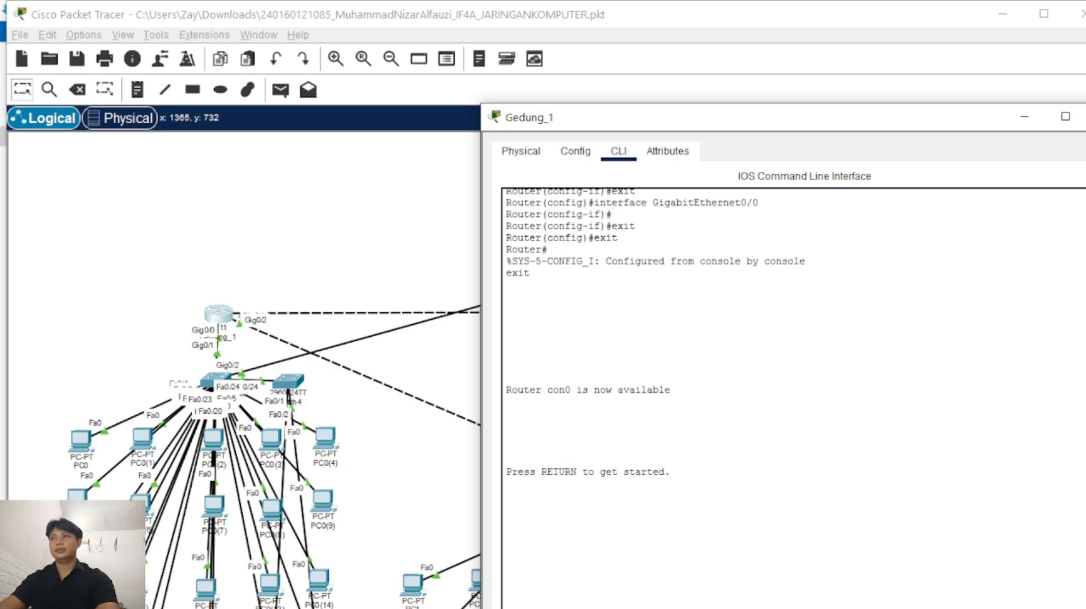
drag(803, 126, 617, 149)
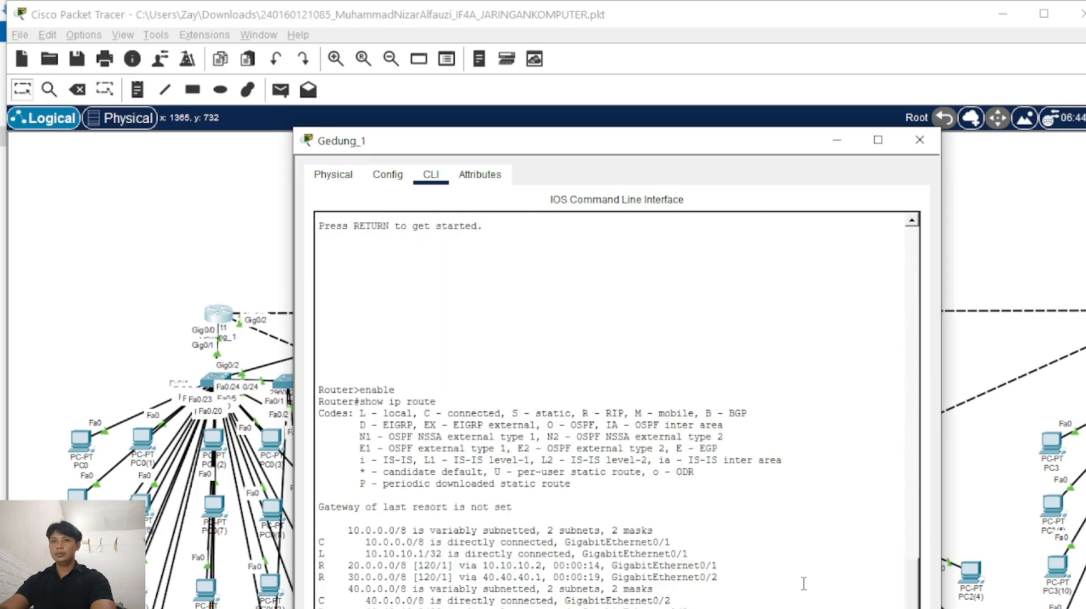
scroll(781, 566, down, 1)
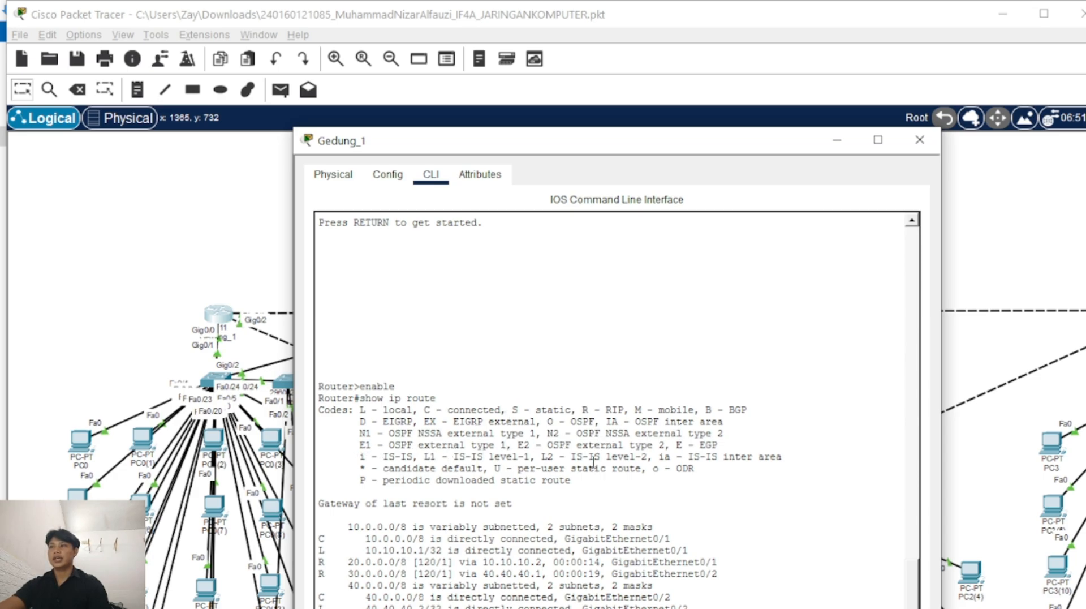
click(920, 139)
- Ping 192.168.85.3 from PC3's command prompt to test the connection to building 1, and close PC3's window
scroll(711, 423, down, 3)
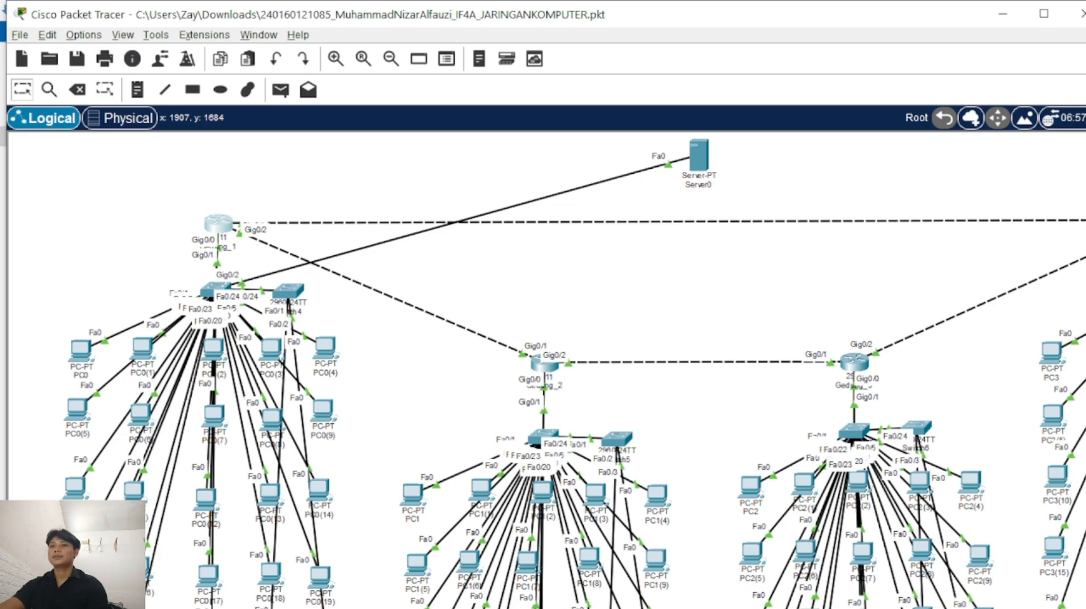
drag(856, 607, 946, 608)
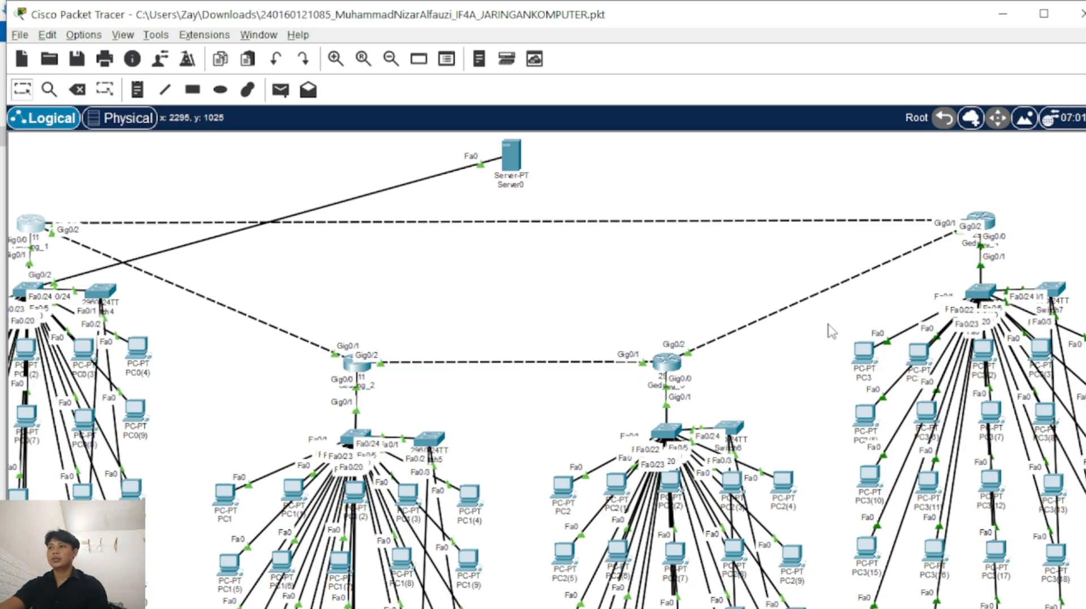
click(871, 362)
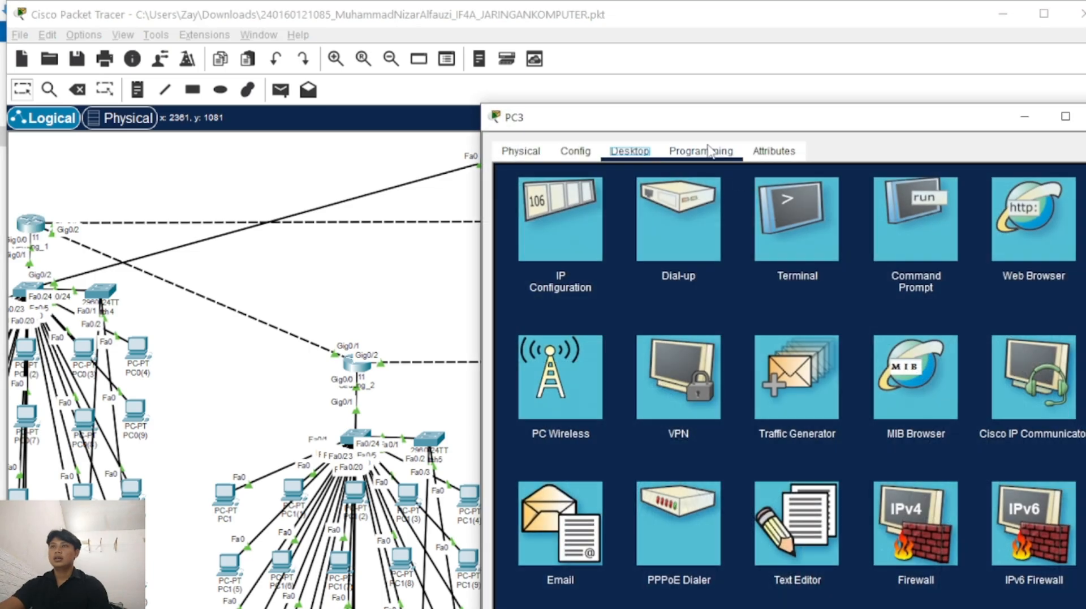
click(928, 237)
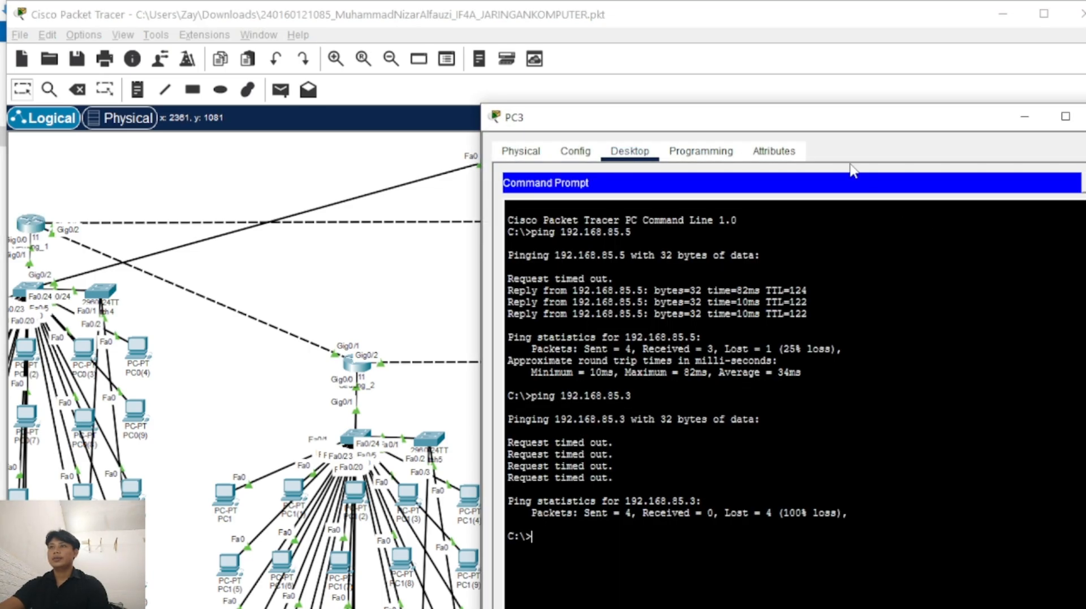
drag(788, 127, 656, 141)
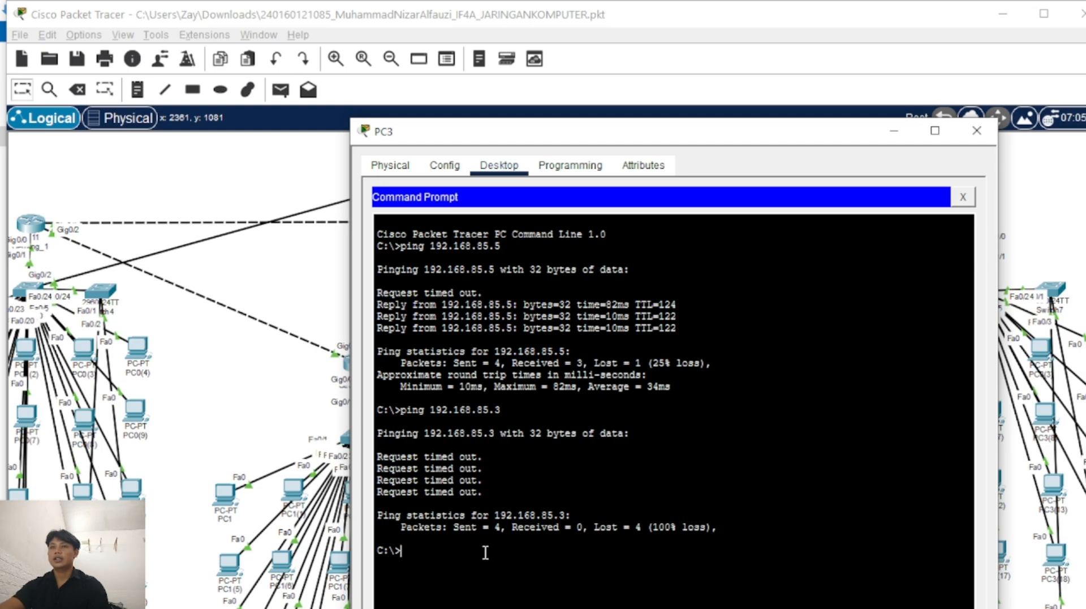
text(ping)
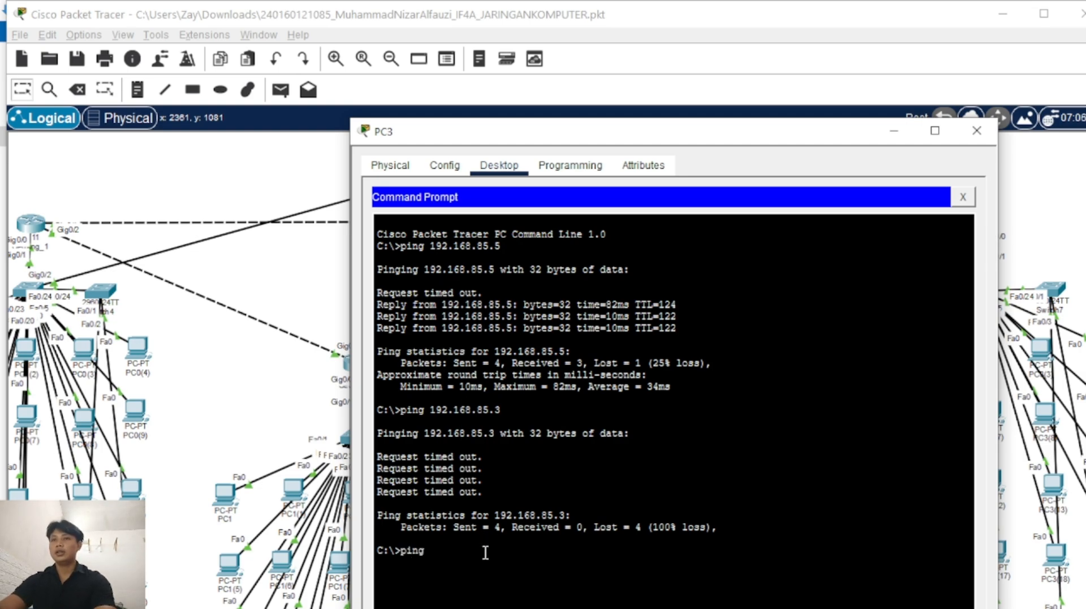
text( 192)
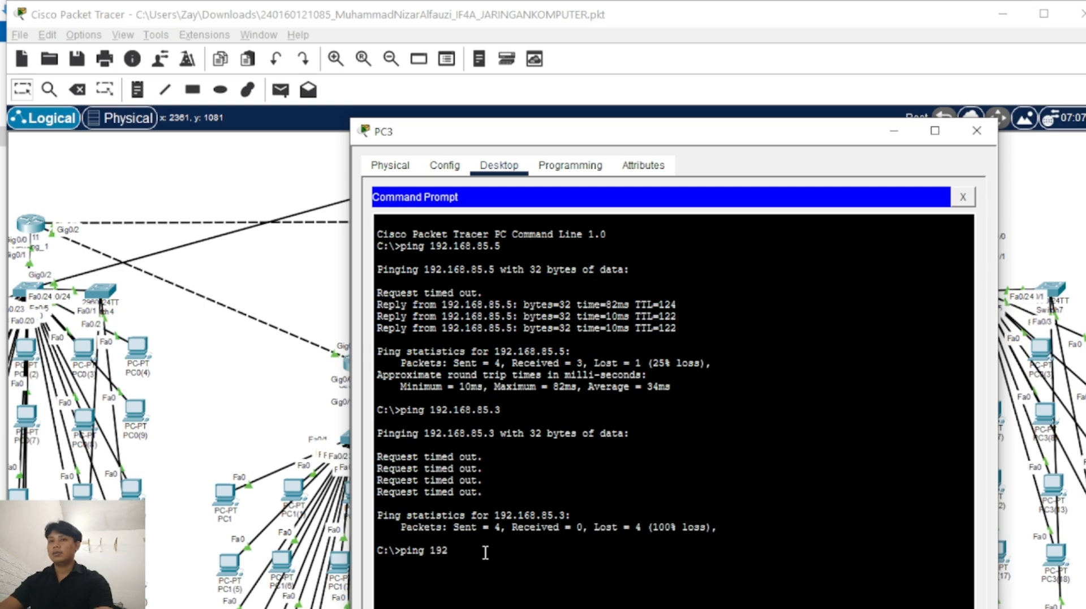
text(.168.85.3)
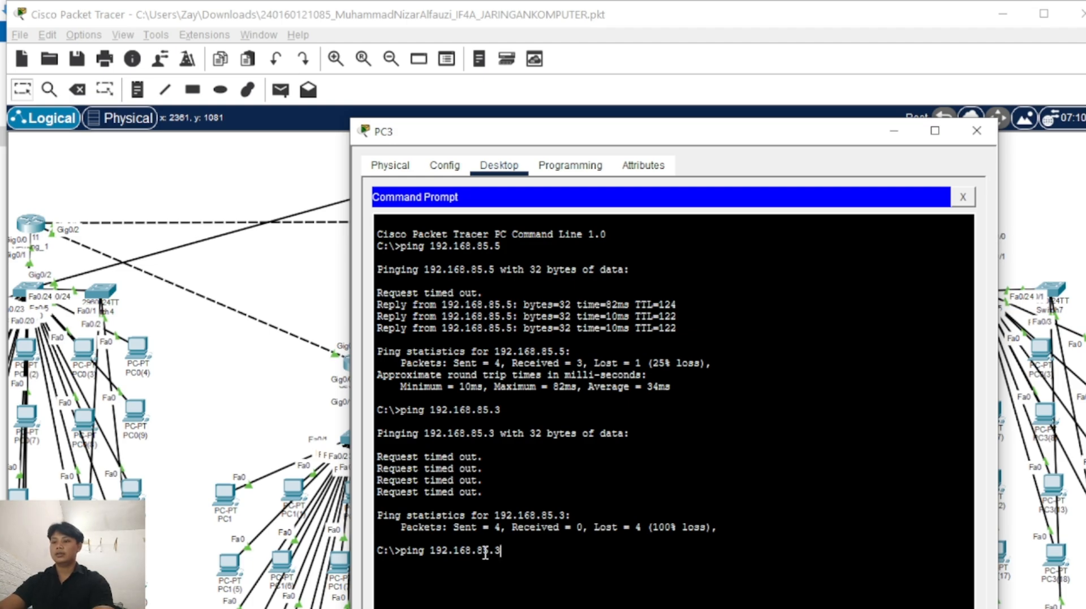
key(Return)
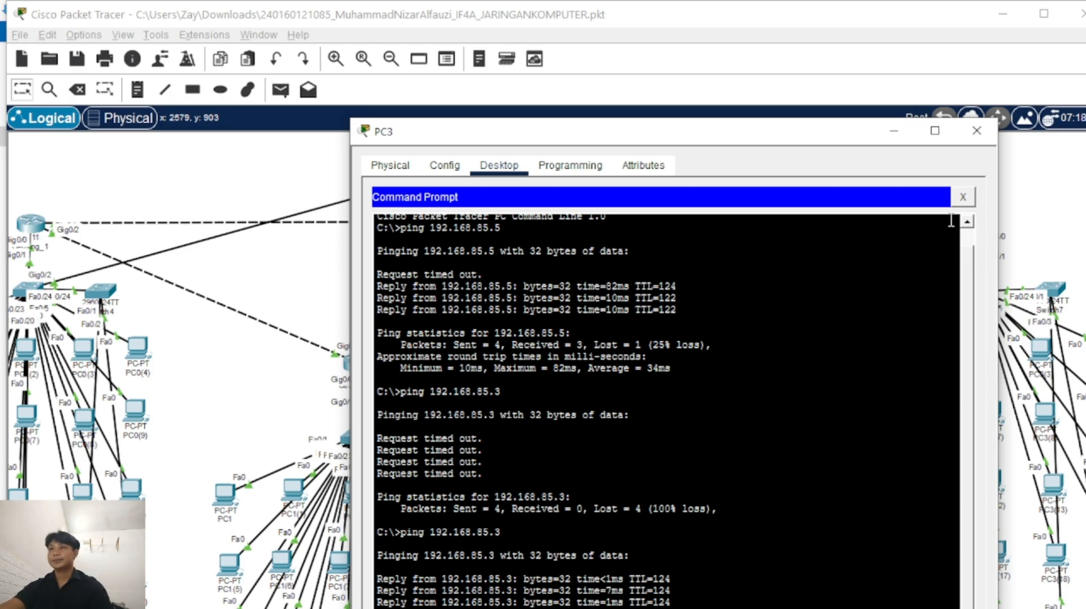
click(976, 130)
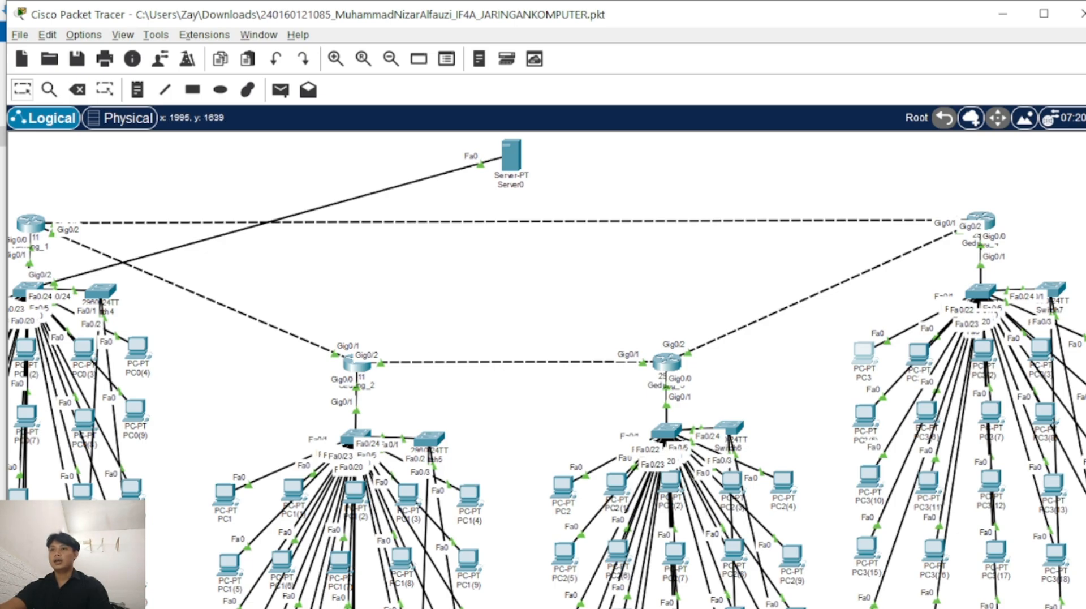
scroll(662, 423, left, 6)
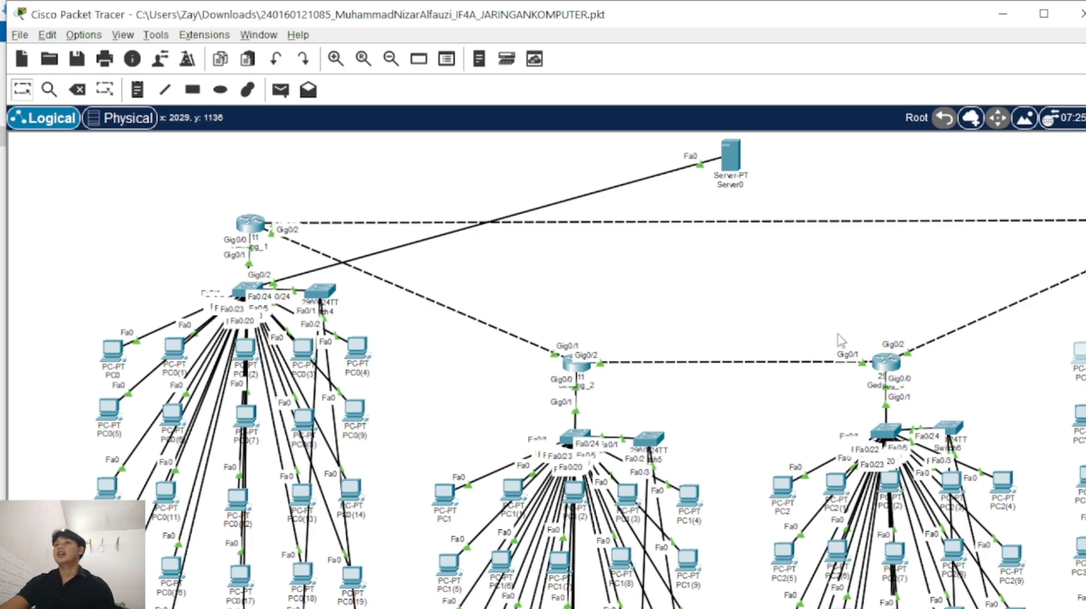
scroll(576, 606, right, 3)
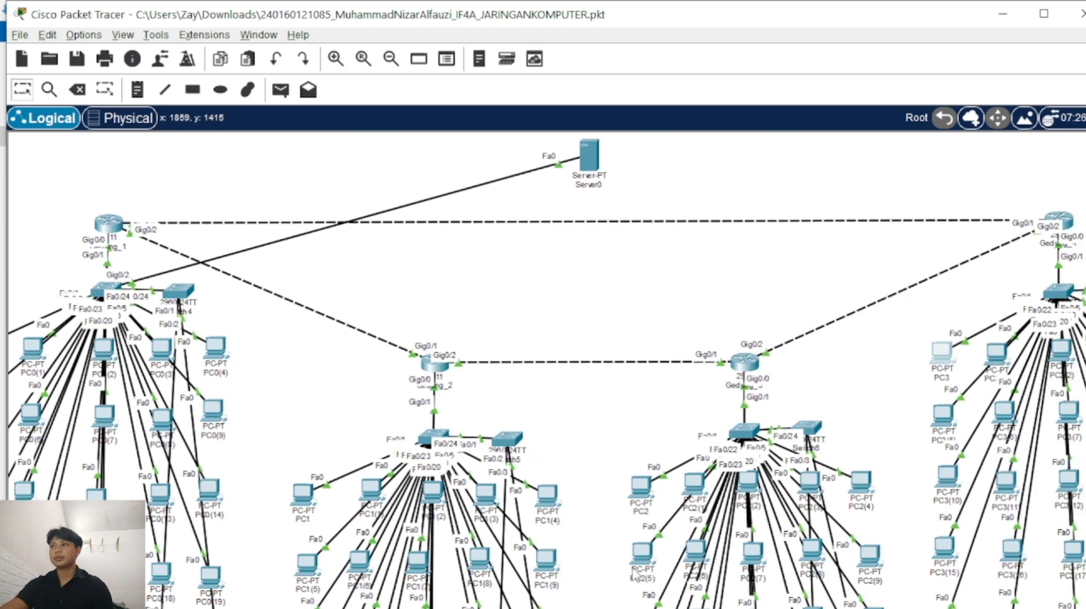
scroll(633, 567, up, 2)
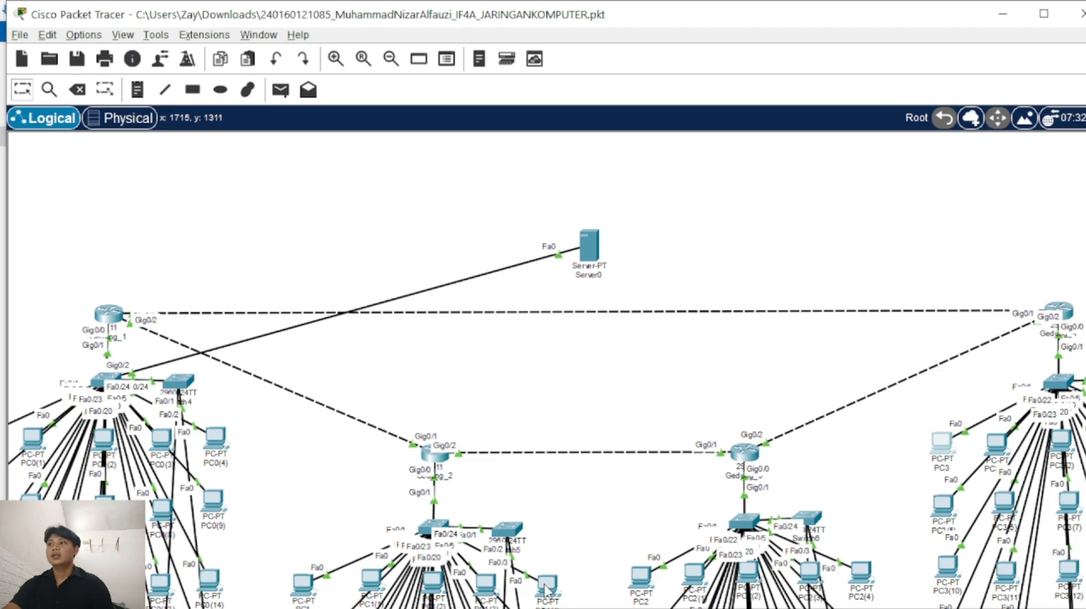
scroll(568, 526, down, 4)
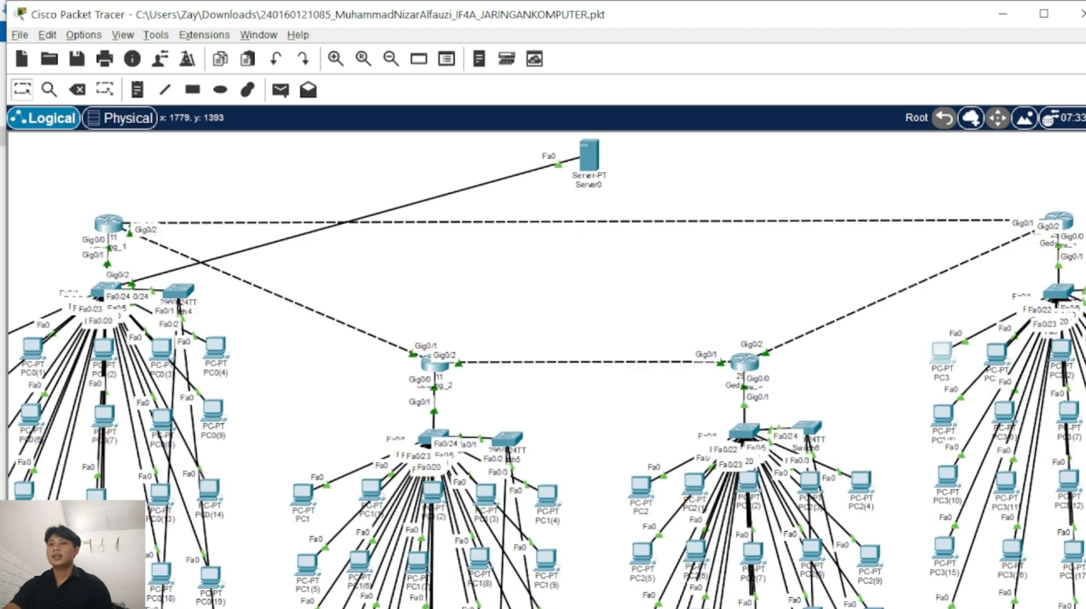
scroll(645, 529, up, 4)
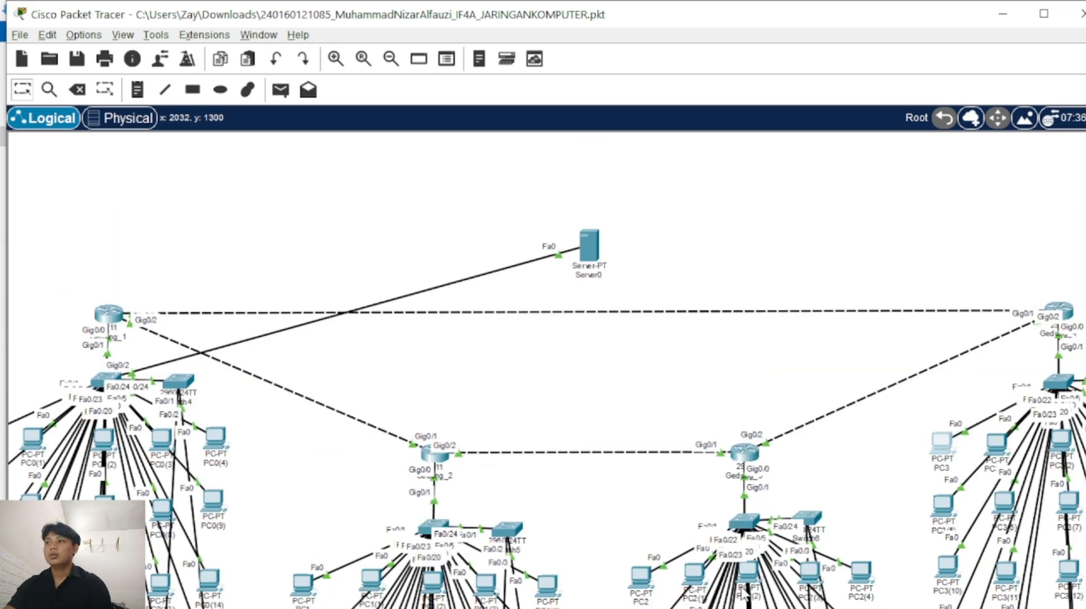
scroll(687, 546, down, 2)
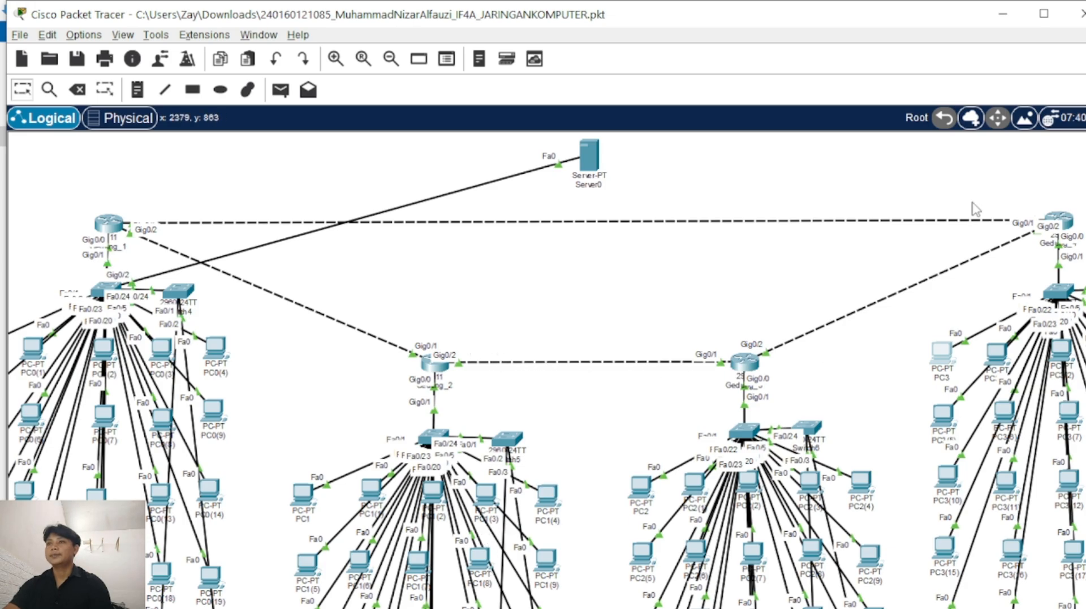
- In PC1(4)'s IP configuration, switch addressing to Static and back to DHCP to request an address, and close the window
scroll(734, 453, down, 3)
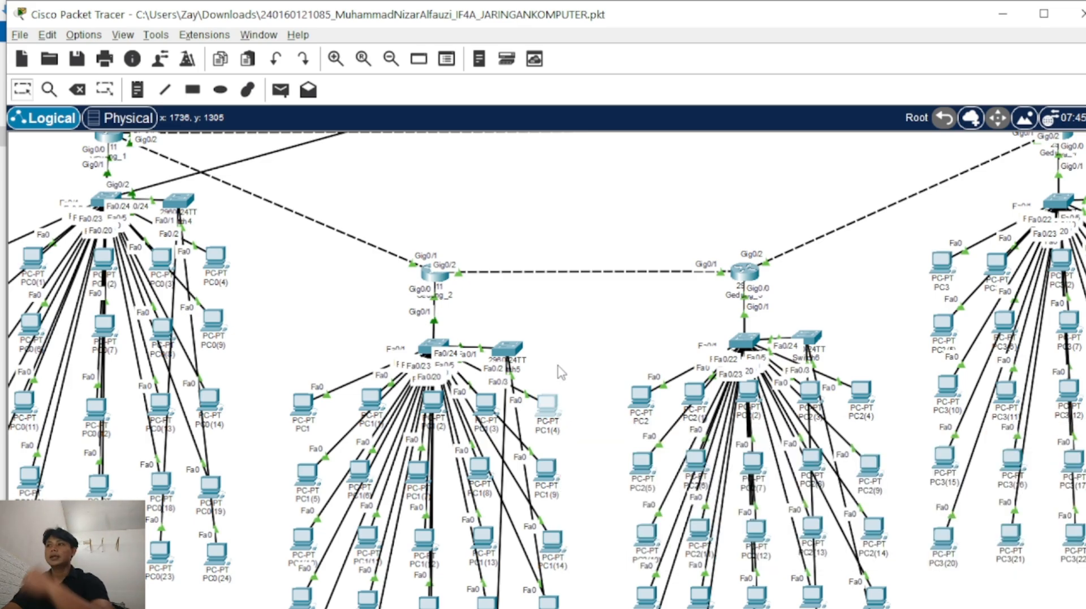
click(547, 403)
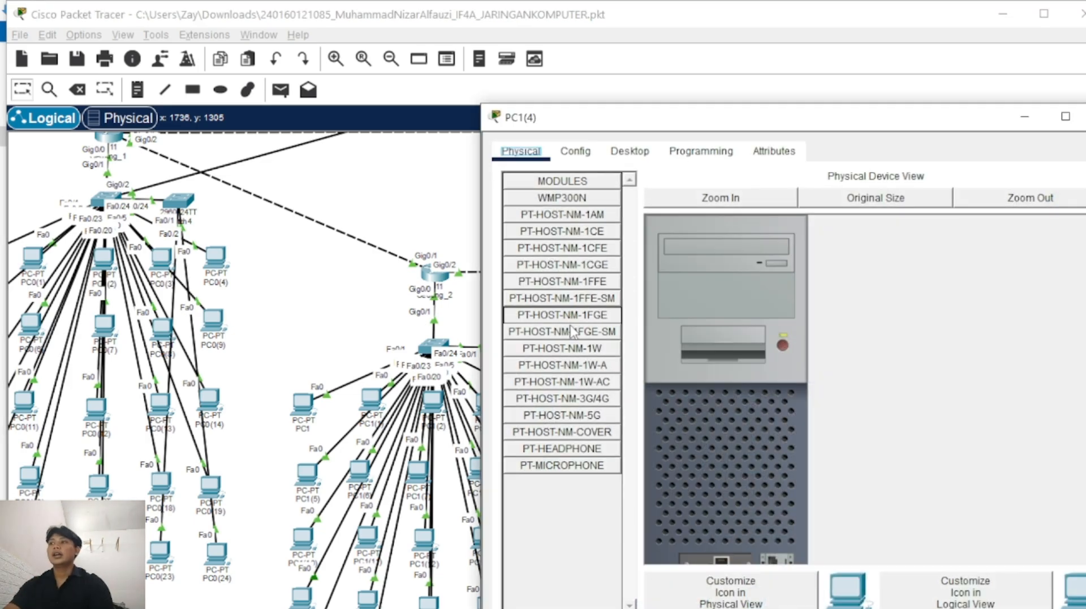
click(630, 151)
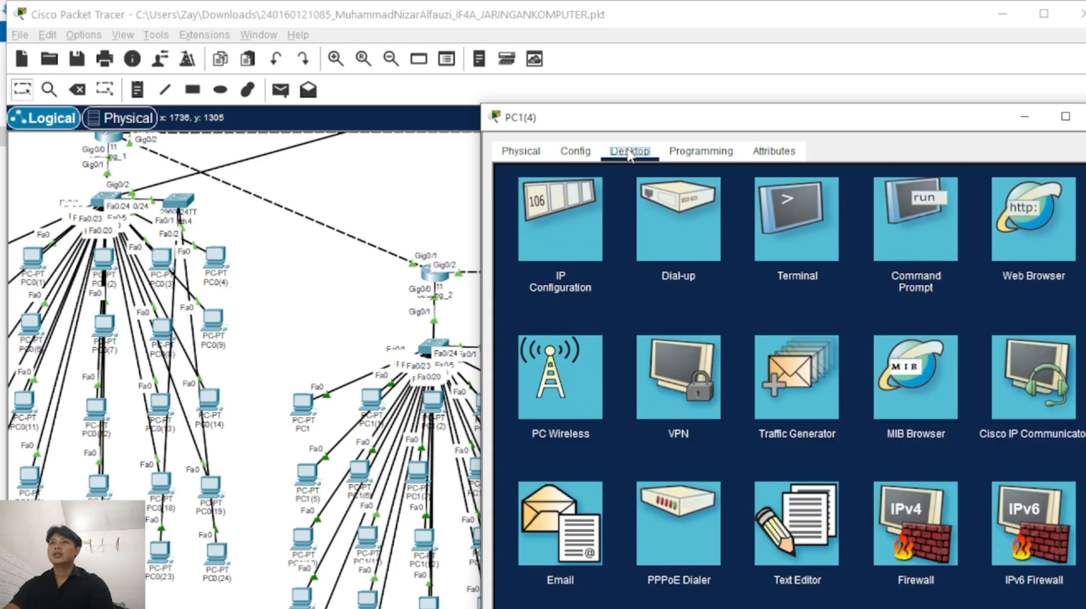
click(595, 212)
click(727, 252)
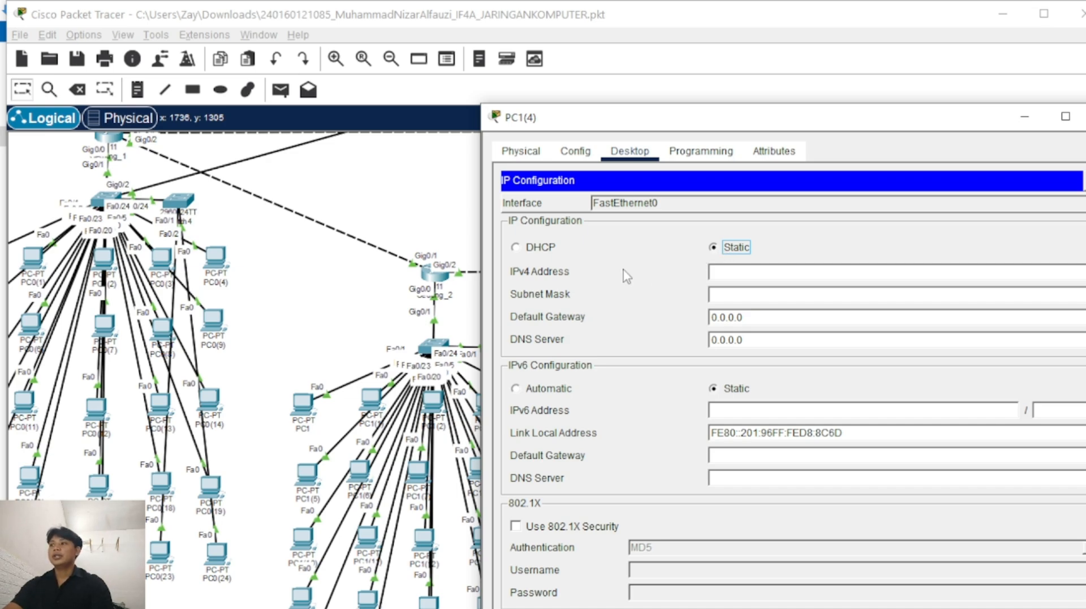
click(515, 247)
drag(686, 120, 475, 123)
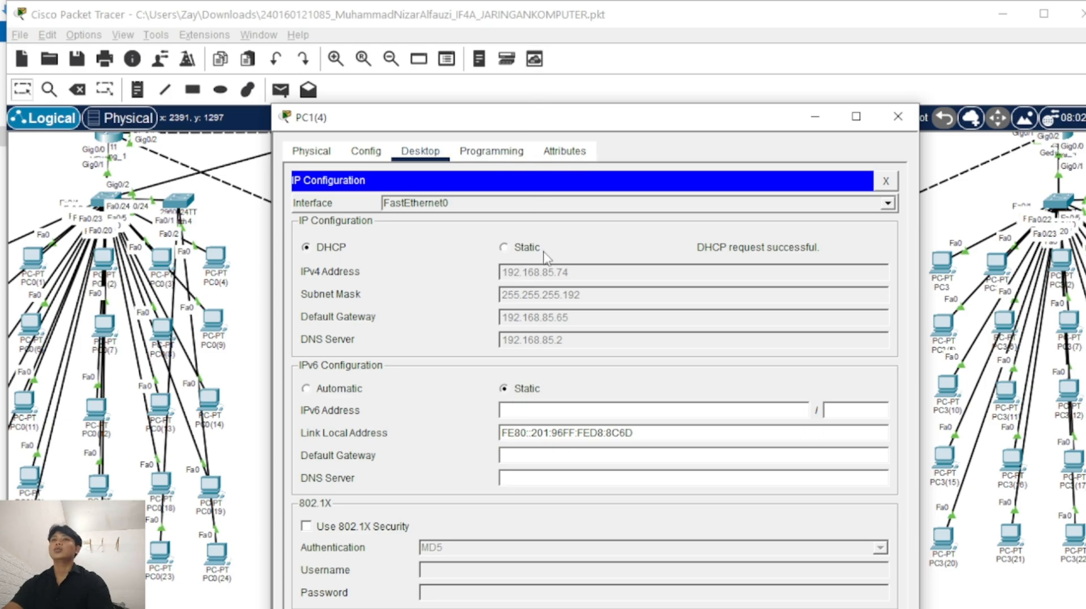
click(898, 116)
- Review the static IPv4 address, subnet mask, default gateway and DNS server in Server0's IP configuration, and close the window
scroll(605, 267, up, 2)
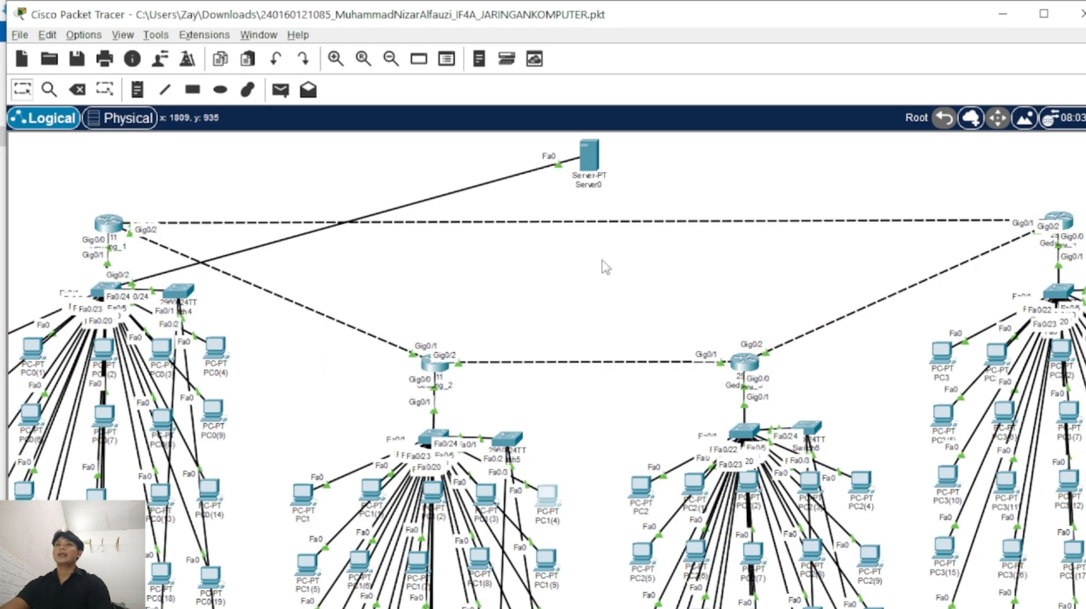
click(589, 156)
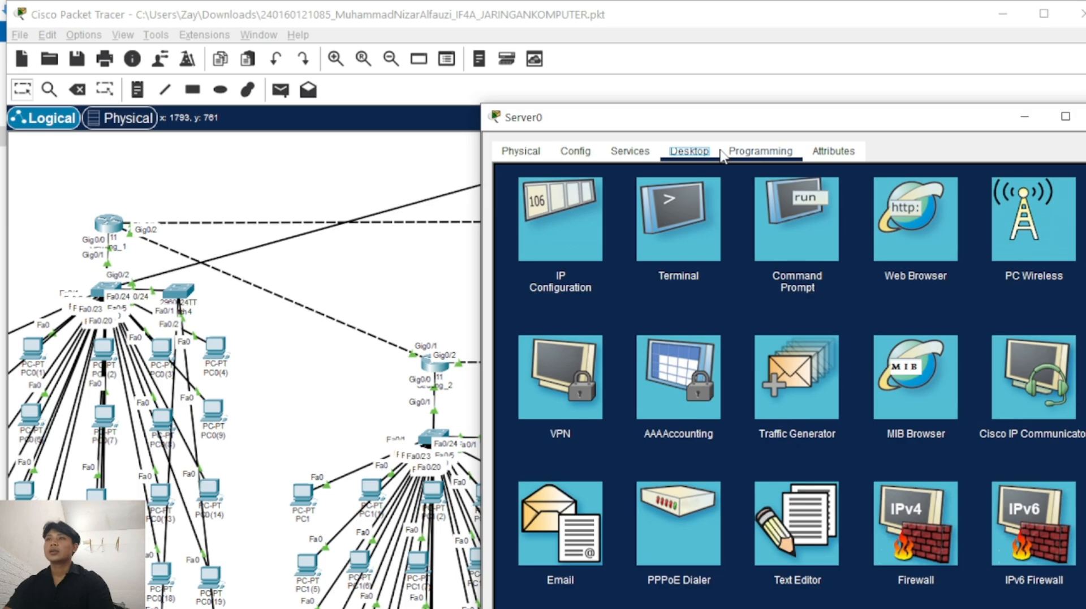
click(575, 151)
click(689, 150)
click(560, 221)
drag(736, 127, 582, 133)
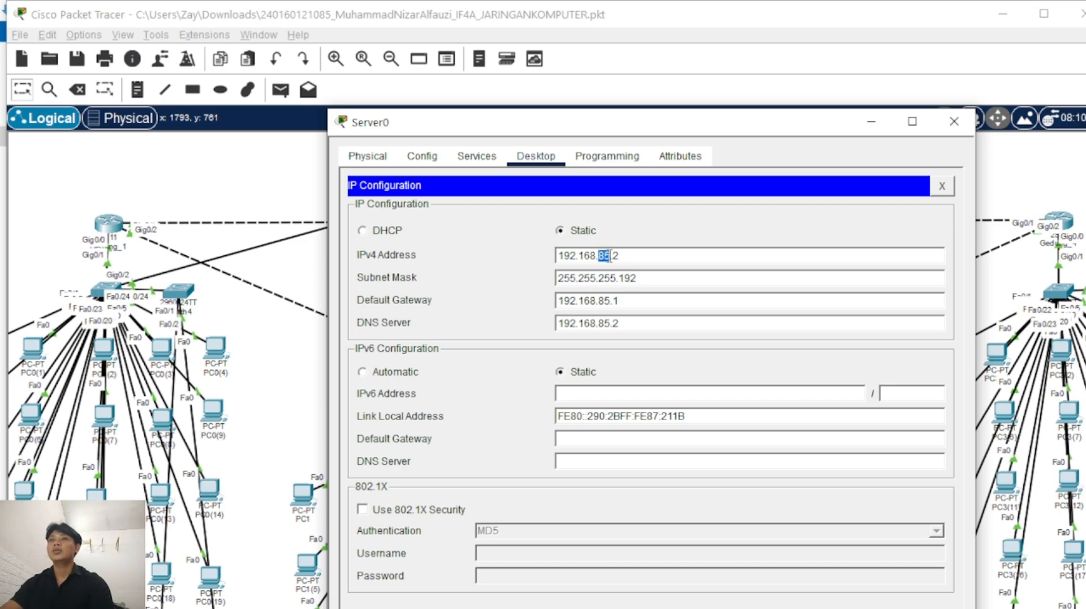
click(731, 229)
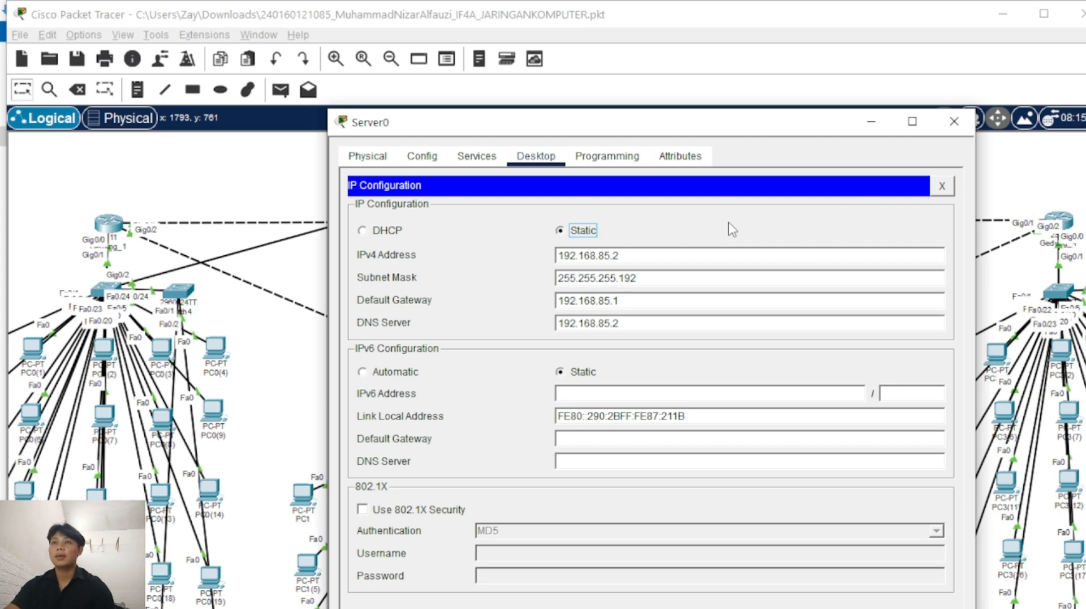
double_click(604, 256)
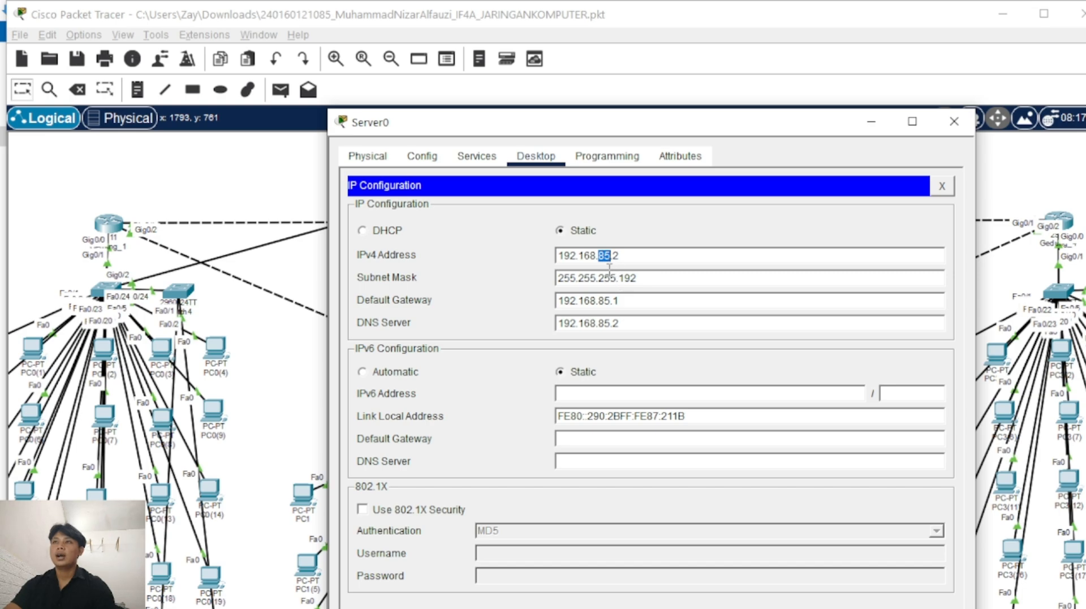
click(658, 257)
click(954, 121)
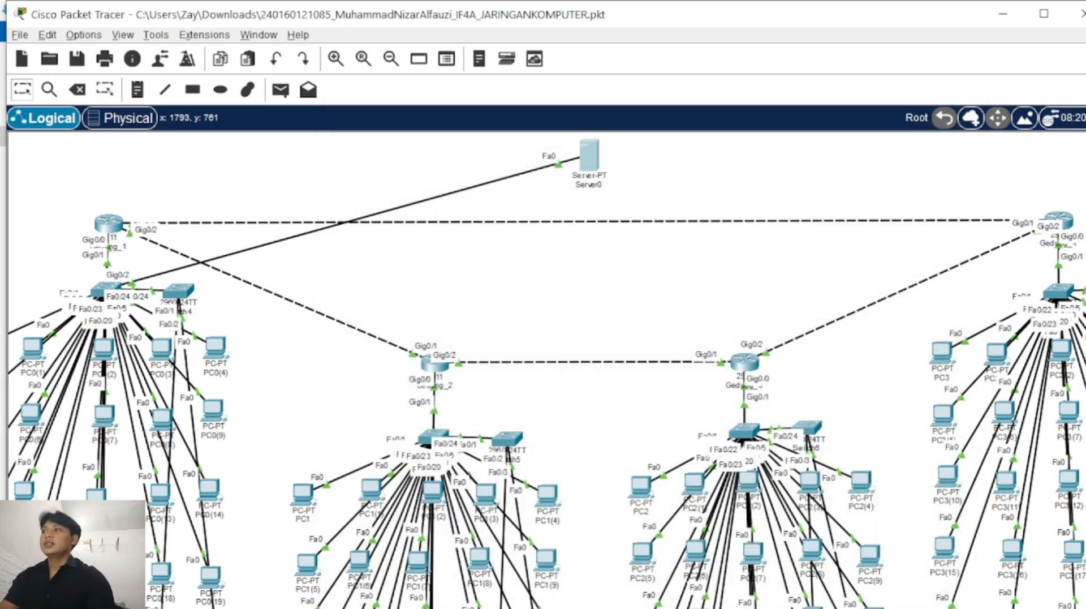
scroll(809, 391, down, 1)
scroll(871, 468, up, 1)
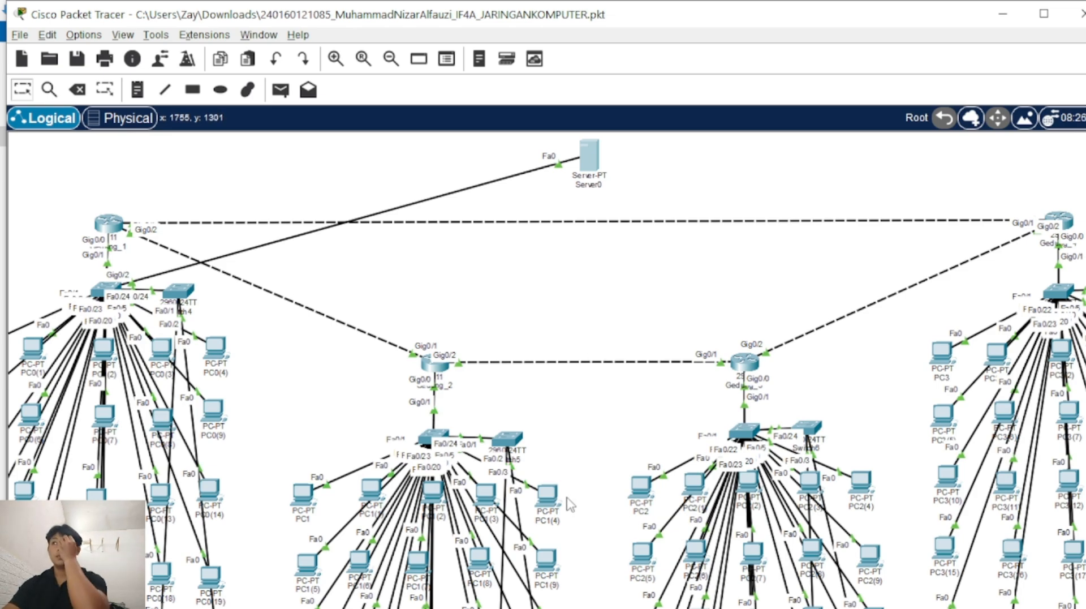
click(651, 490)
click(630, 152)
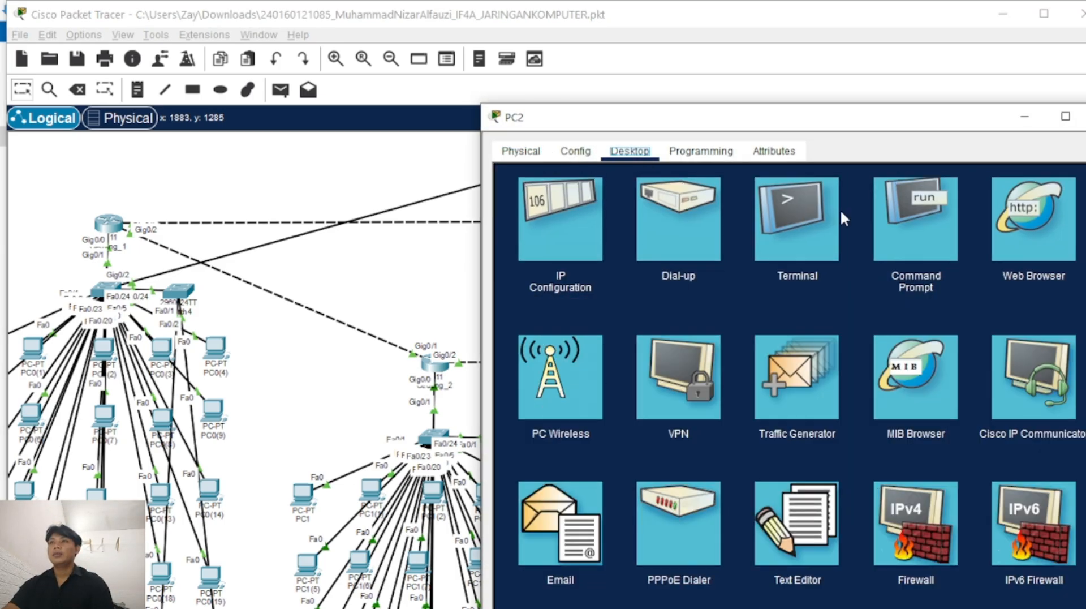
click(1025, 218)
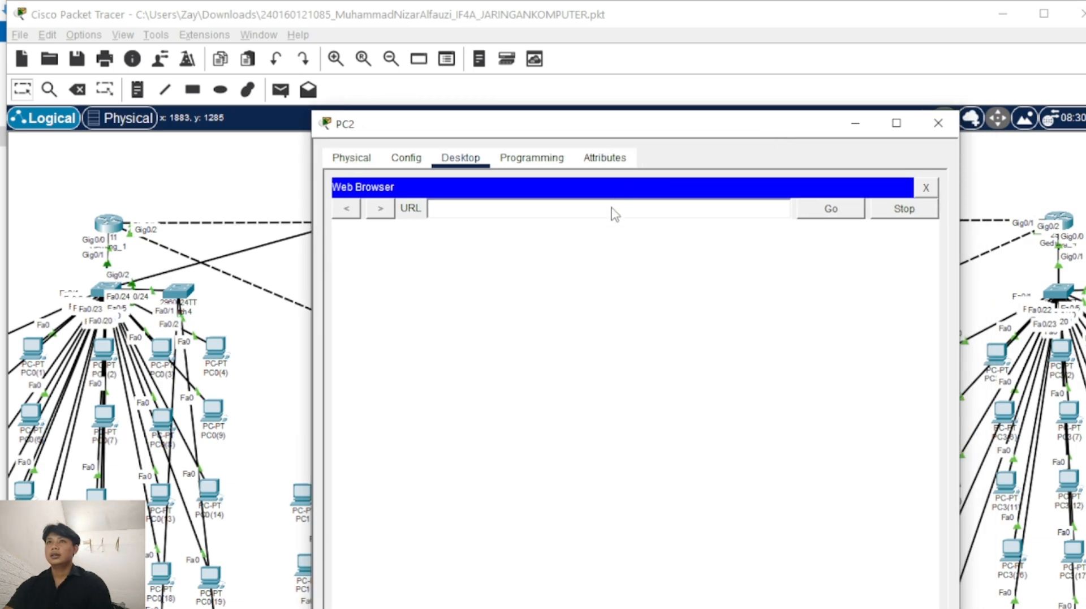
click(613, 208)
text(www)
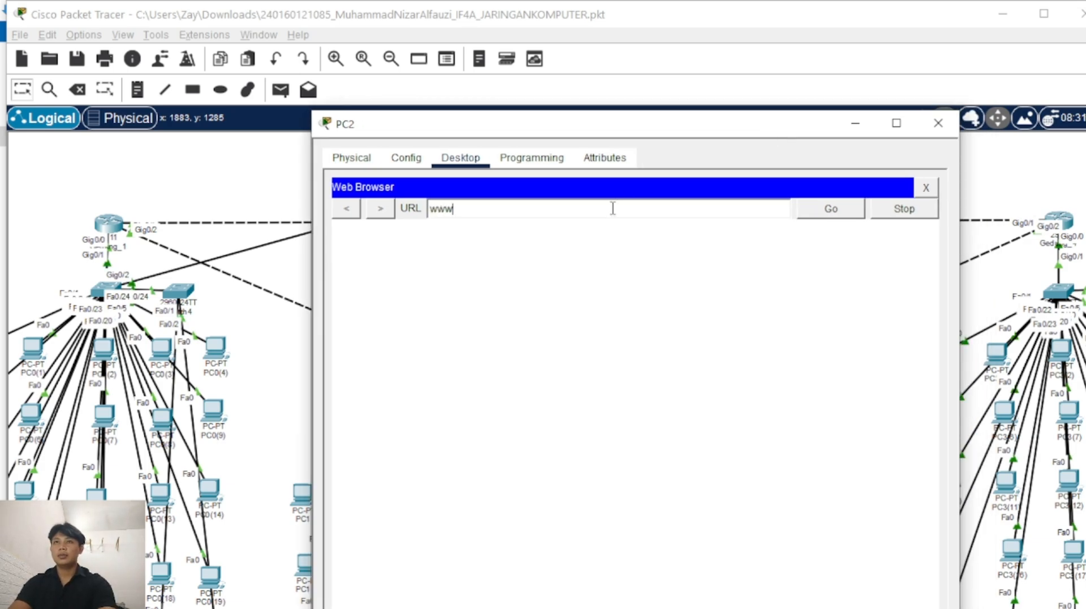
text(.zay.co)
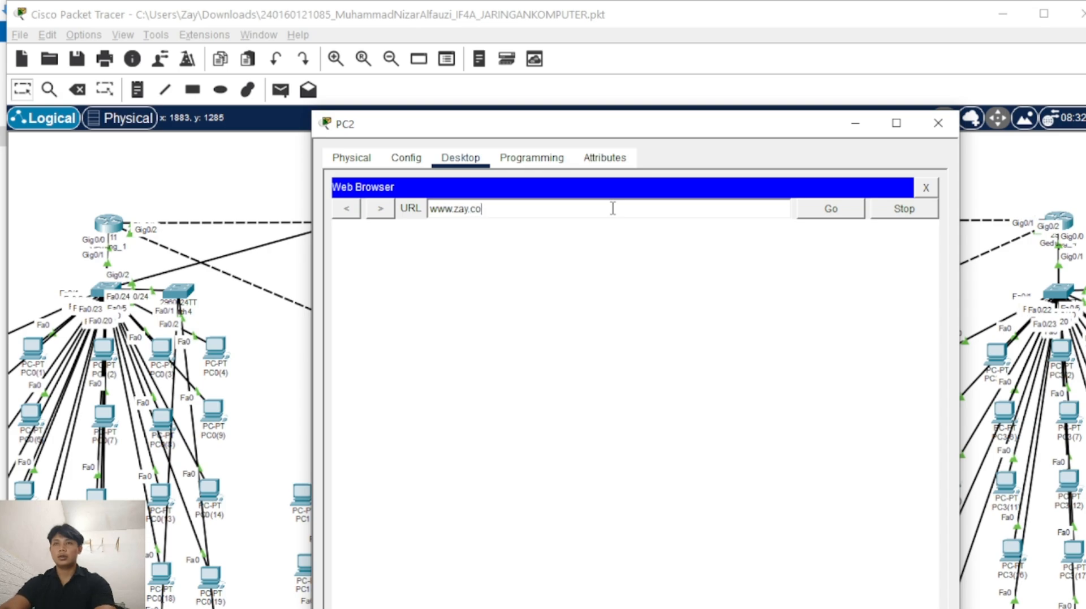
text(m)
key(Return)
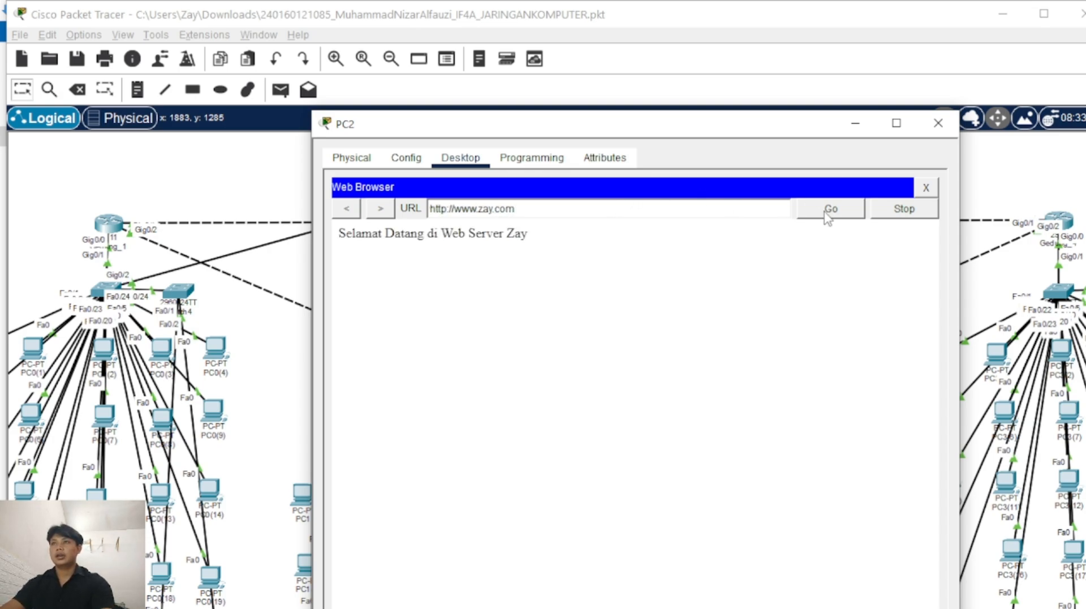
drag(372, 234, 419, 243)
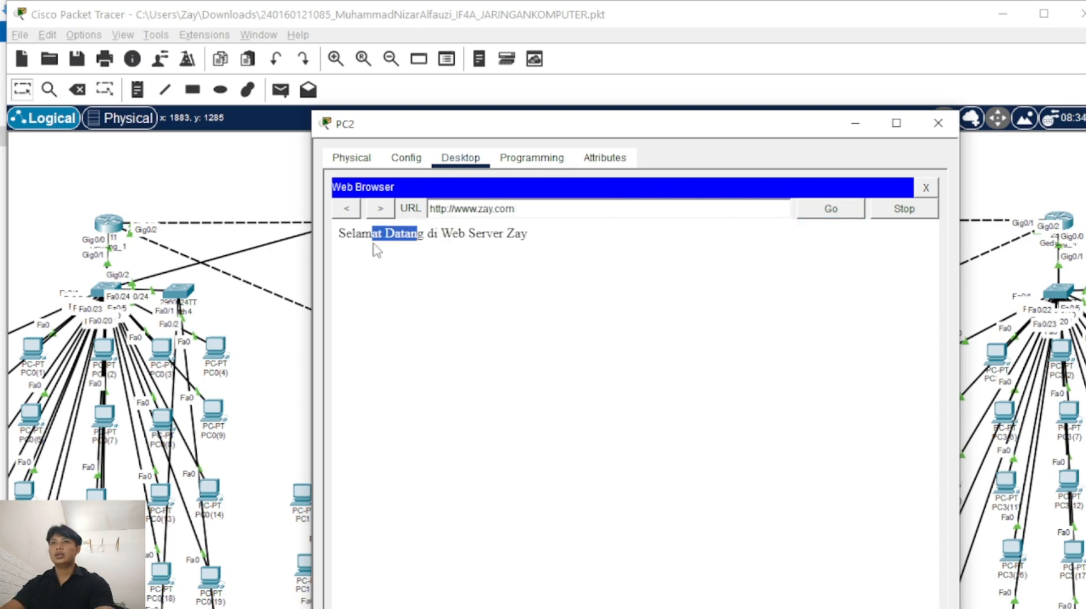
click(371, 256)
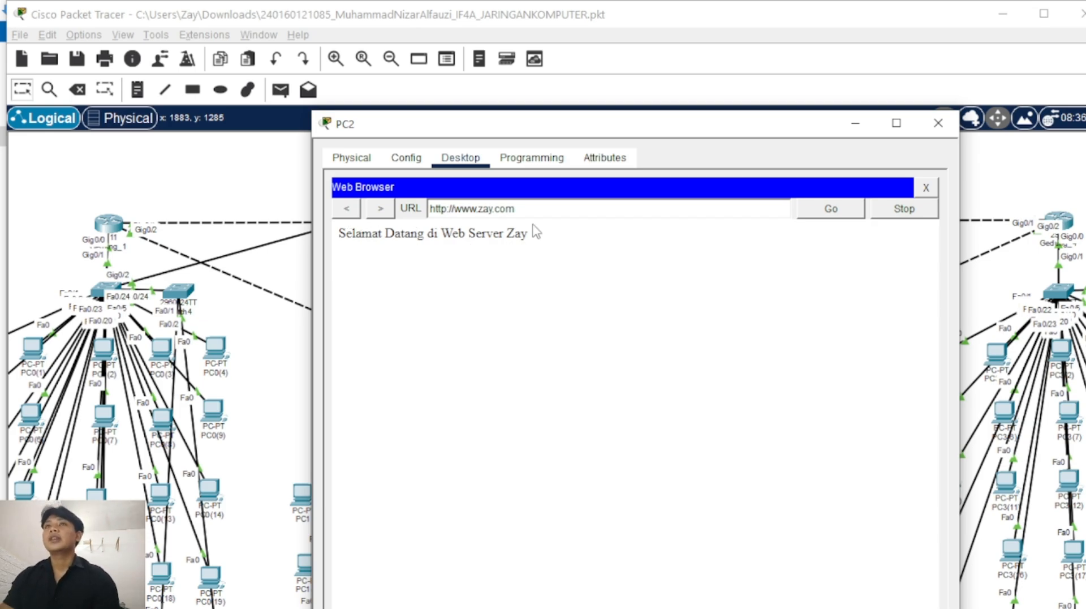
- Highlight the web server's welcome text in PC2's browser and close PC2's window
drag(538, 237, 338, 243)
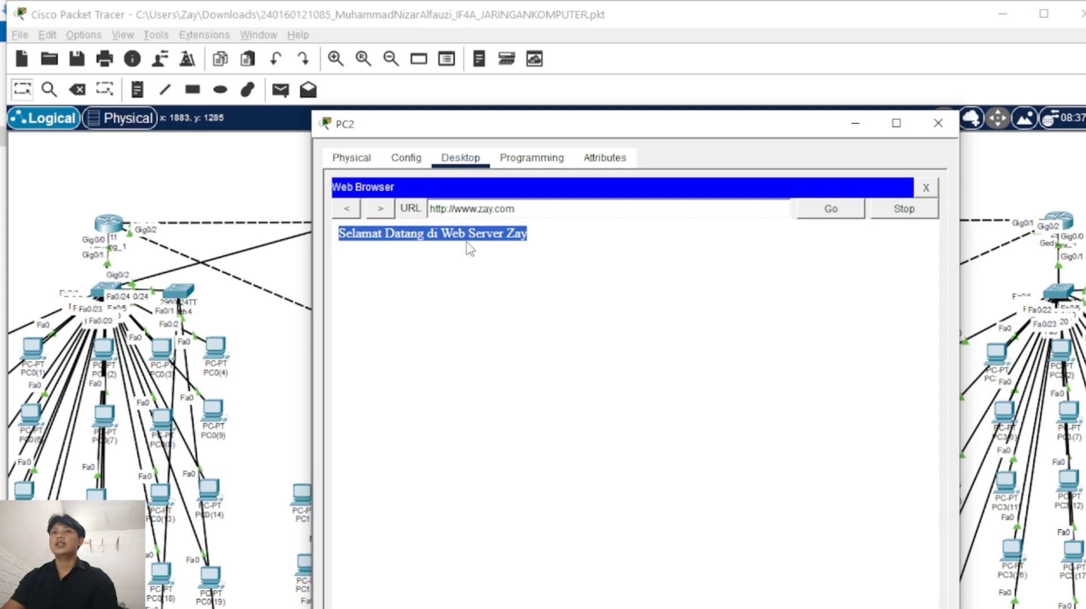
click(940, 126)
scroll(672, 403, up, 3)
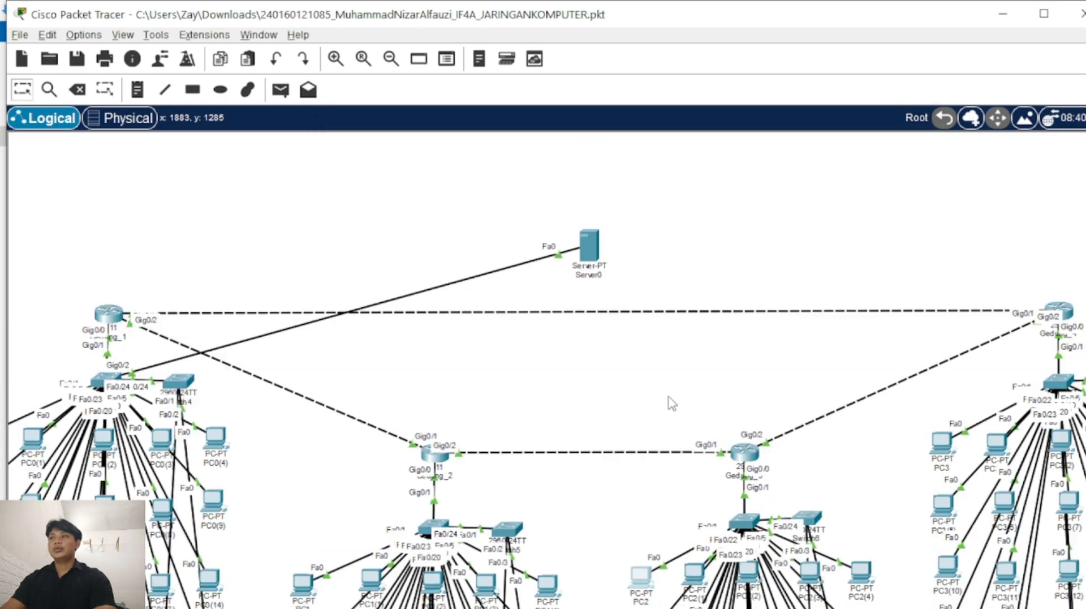
scroll(672, 396, up, 3)
scroll(672, 396, down, 3)
scroll(694, 471, down, 6)
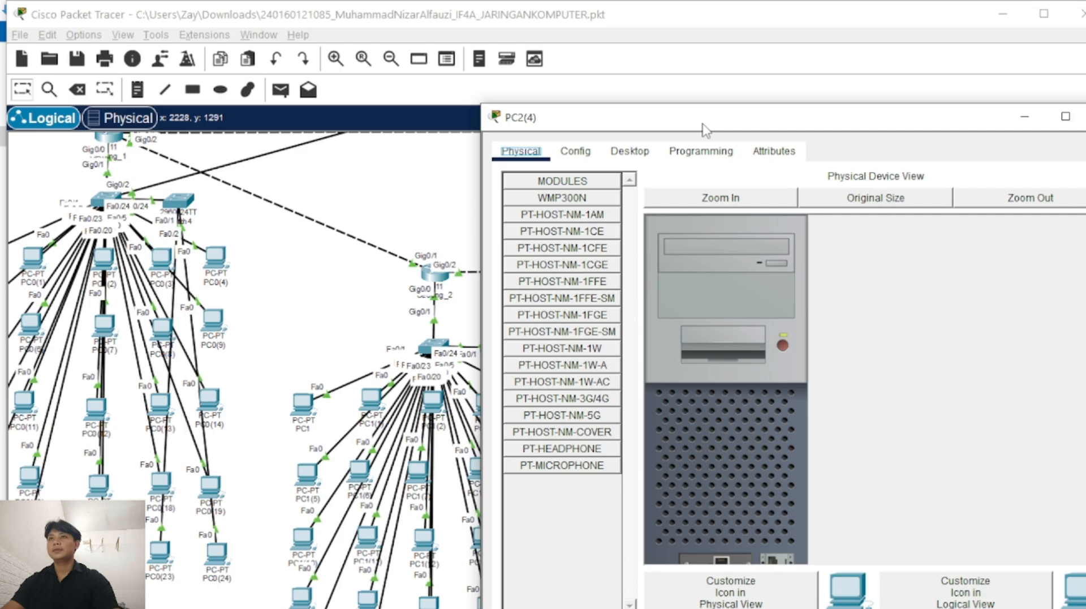
drag(707, 127, 610, 137)
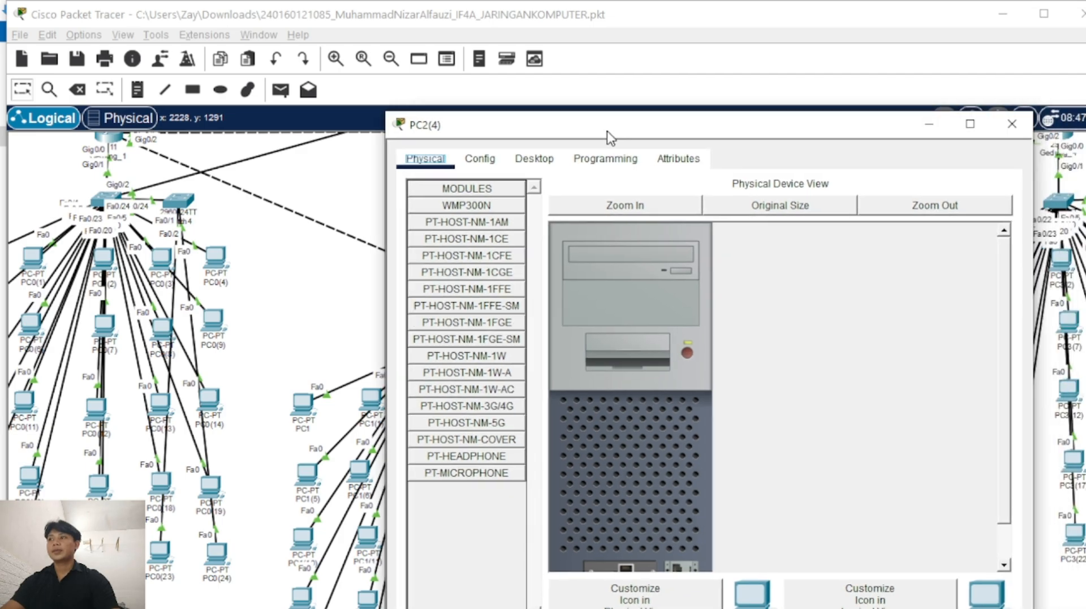
click(534, 158)
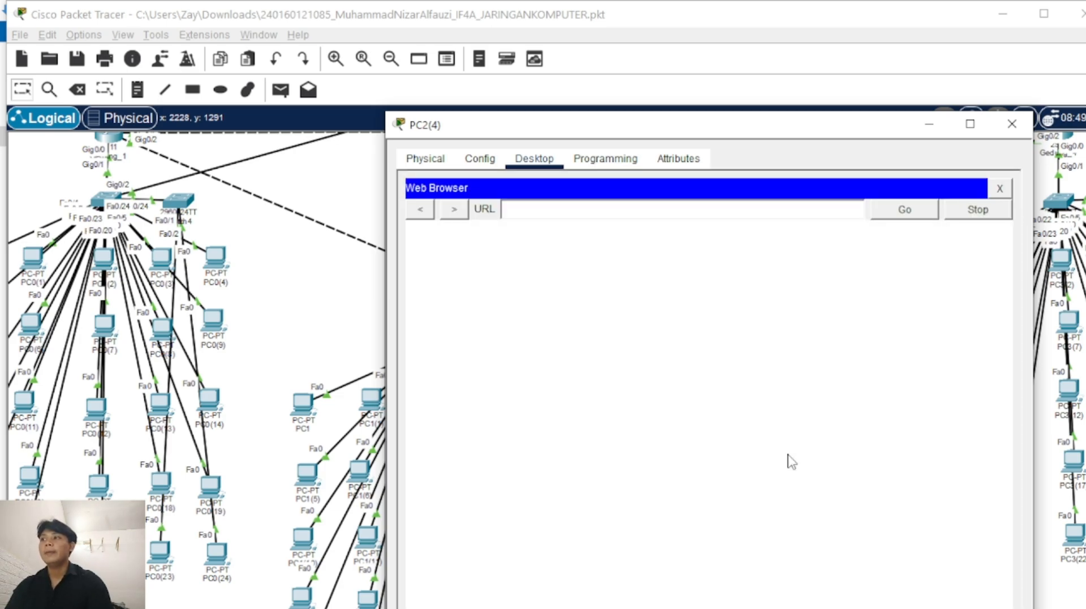
click(709, 209)
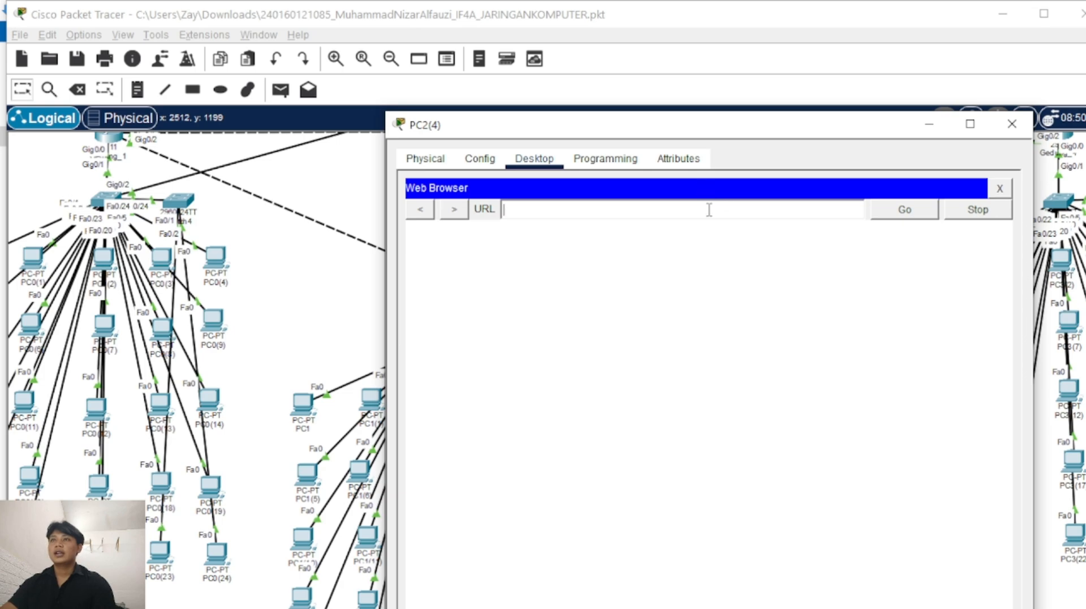
text(www)
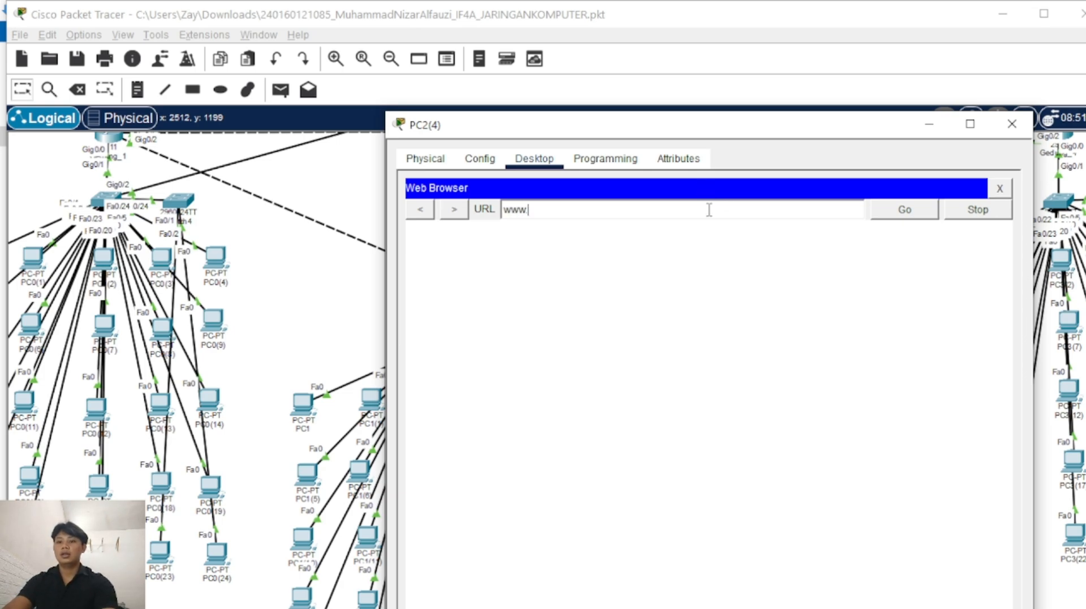
text(.hitube.)
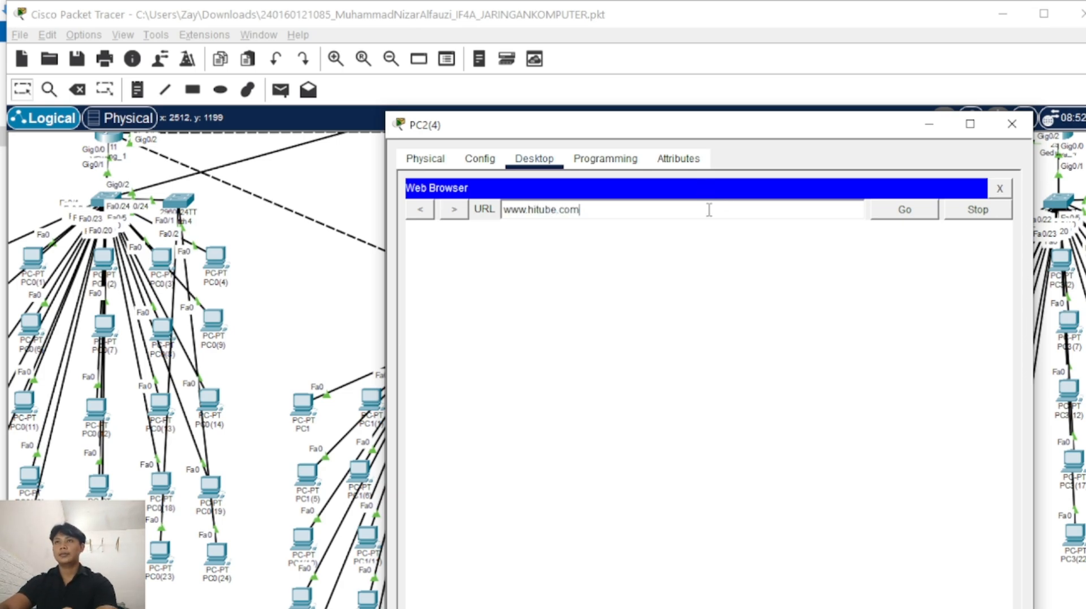
text(com)
key(Return)
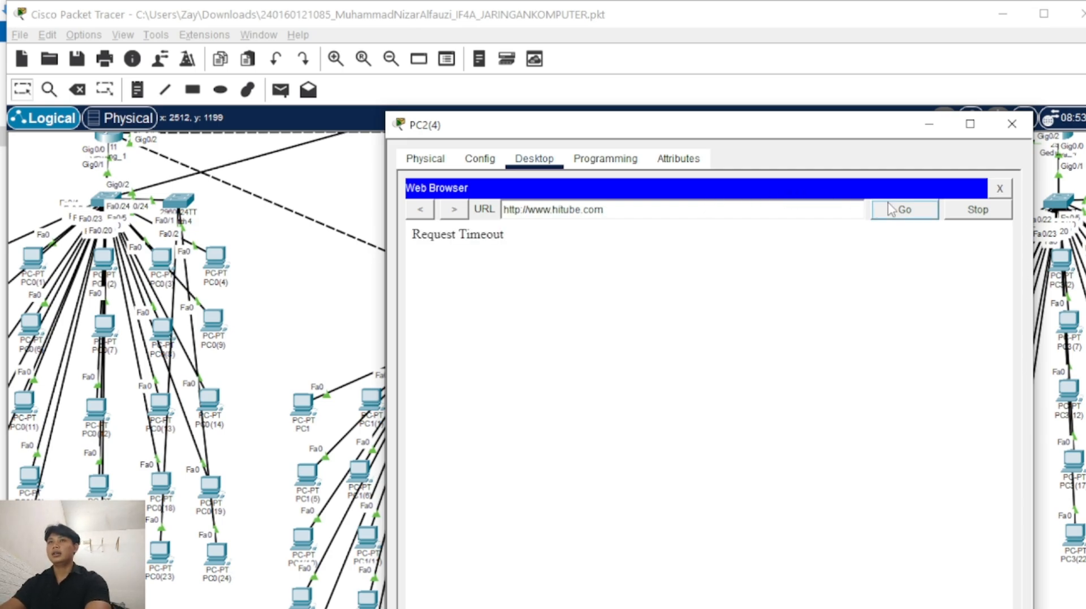
- Check the page response shown in PC2(4)'s web browser and close PC2(4)'s window
drag(413, 234, 546, 245)
click(544, 246)
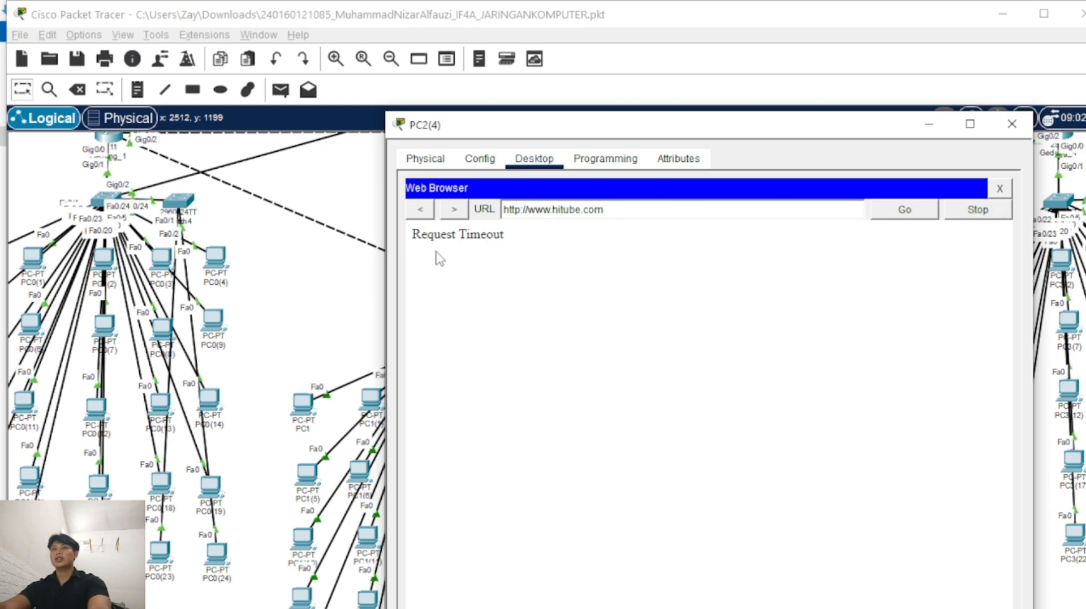
click(1012, 124)
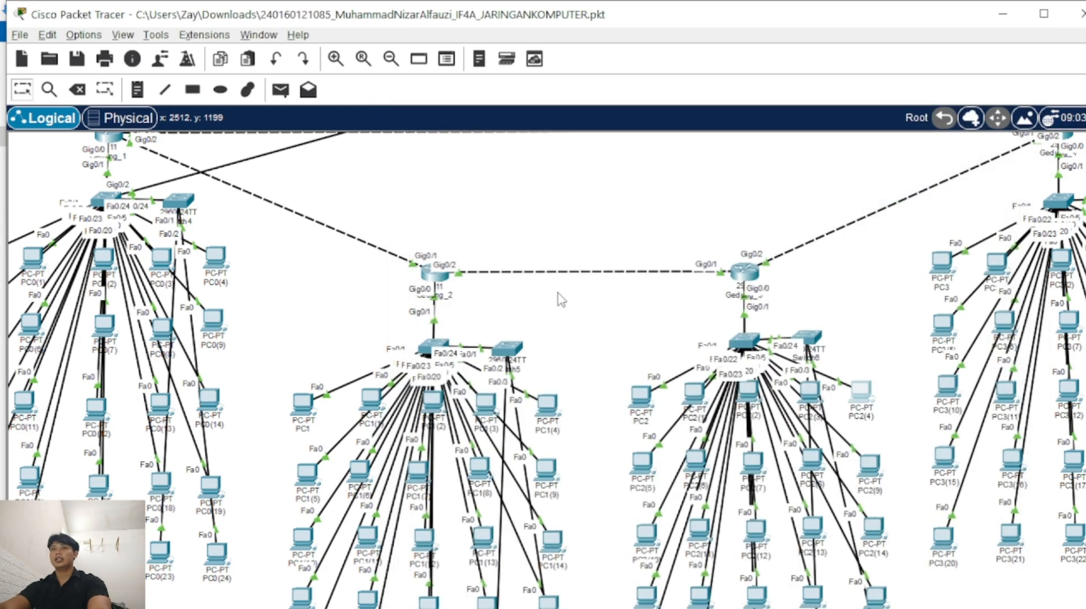
scroll(563, 322, up, 8)
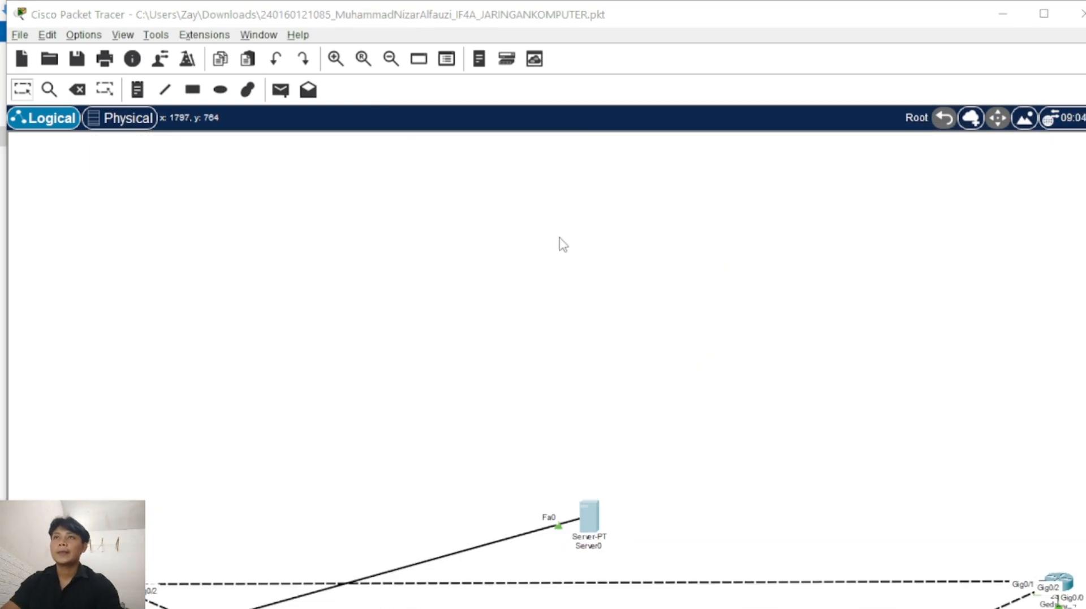
click(589, 516)
click(575, 151)
click(629, 150)
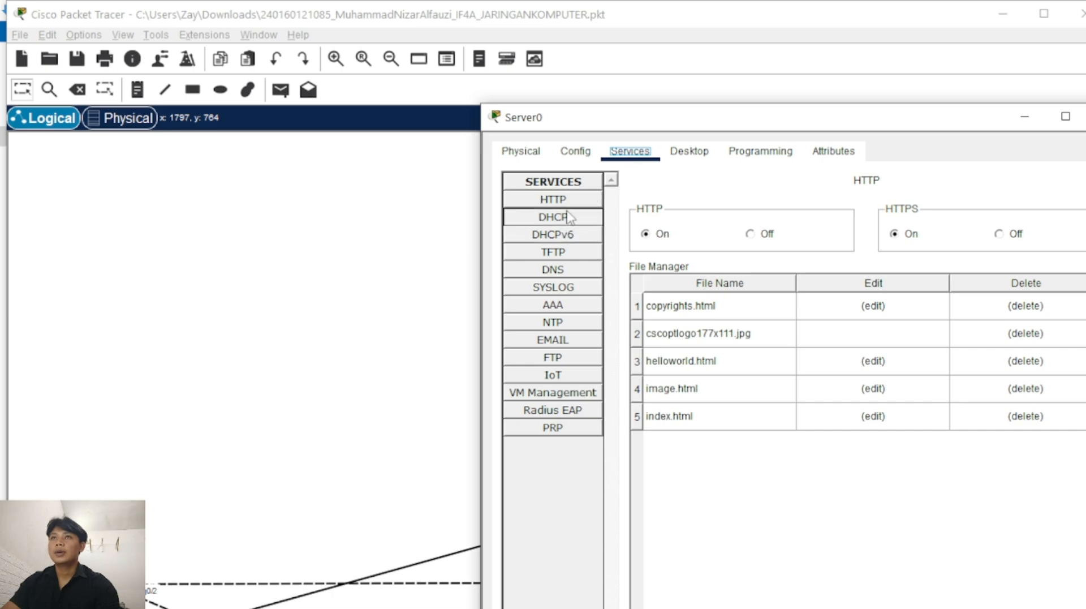
click(566, 269)
click(738, 372)
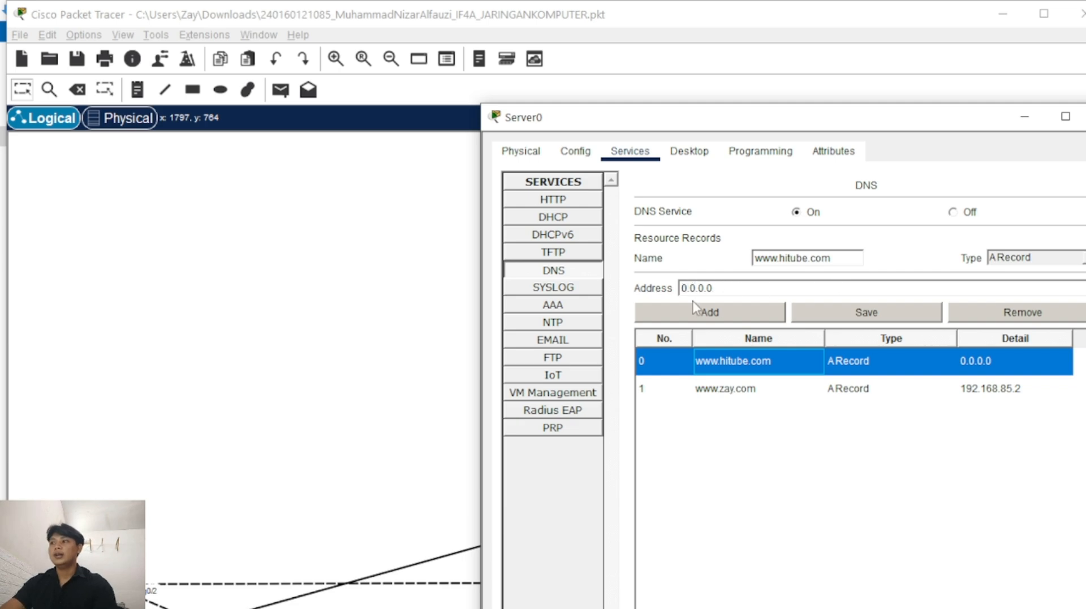
drag(698, 125, 578, 126)
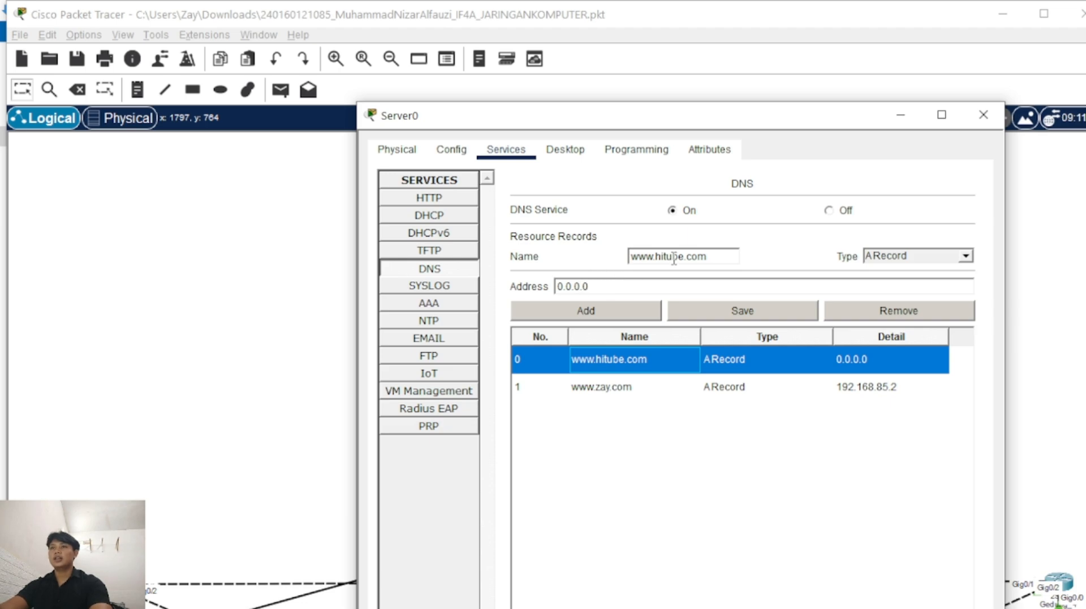
drag(636, 255, 763, 263)
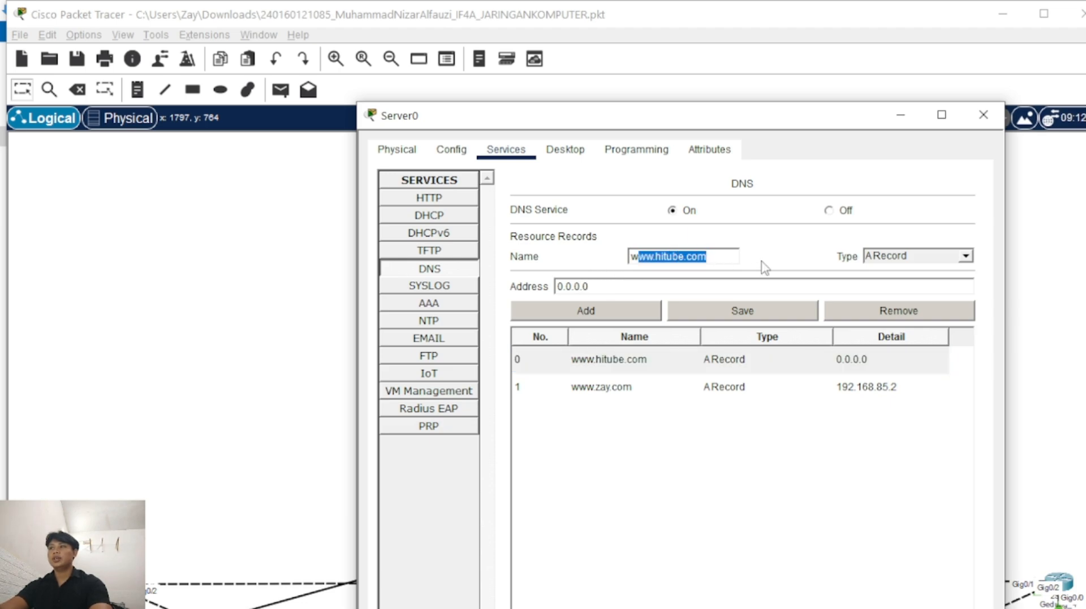
click(742, 525)
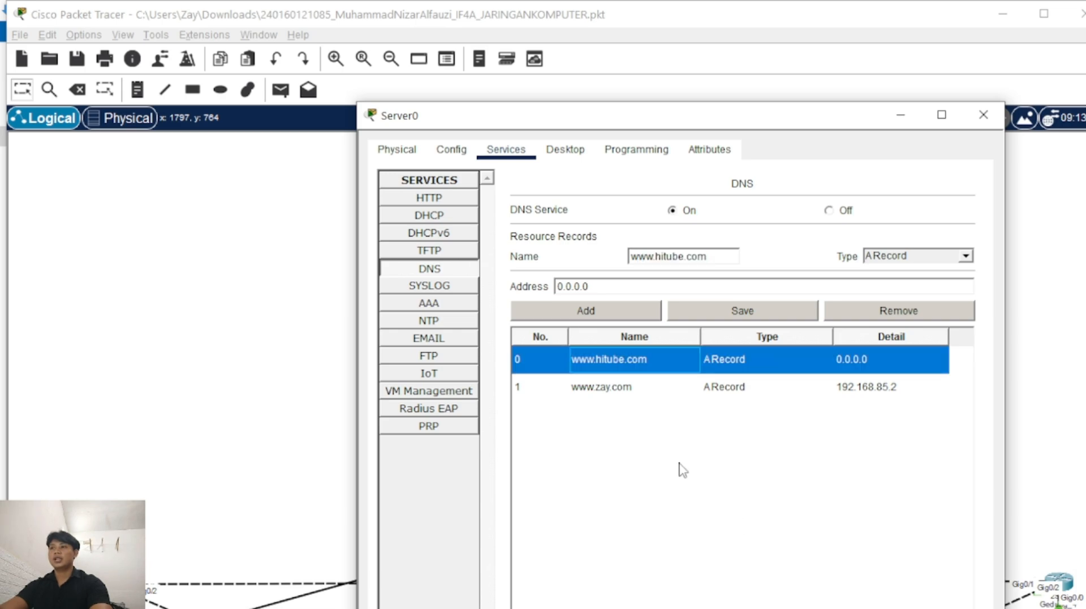
click(983, 115)
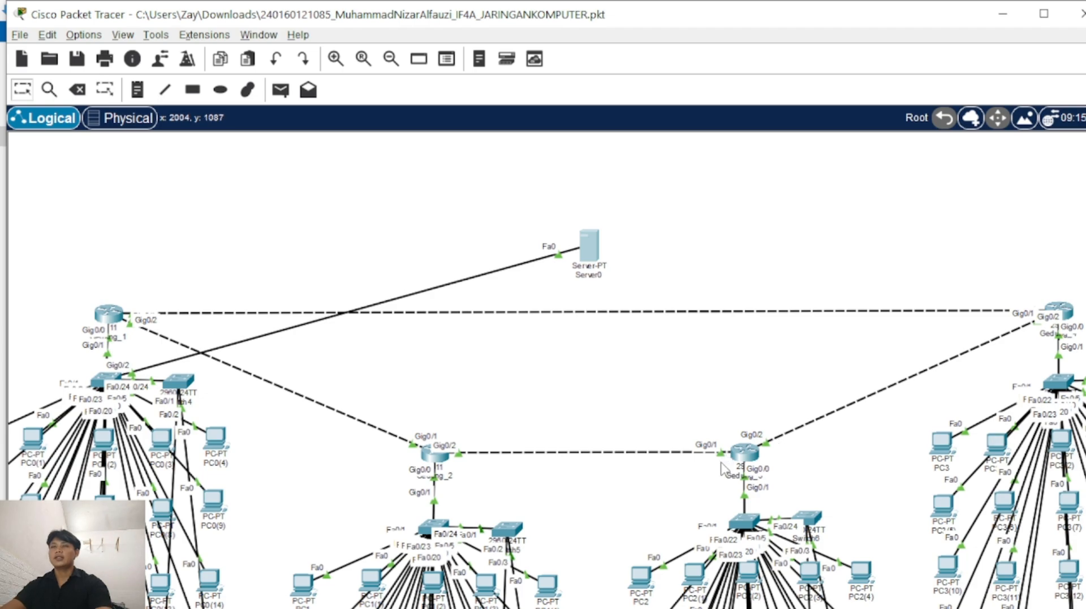
scroll(724, 459, down, 3)
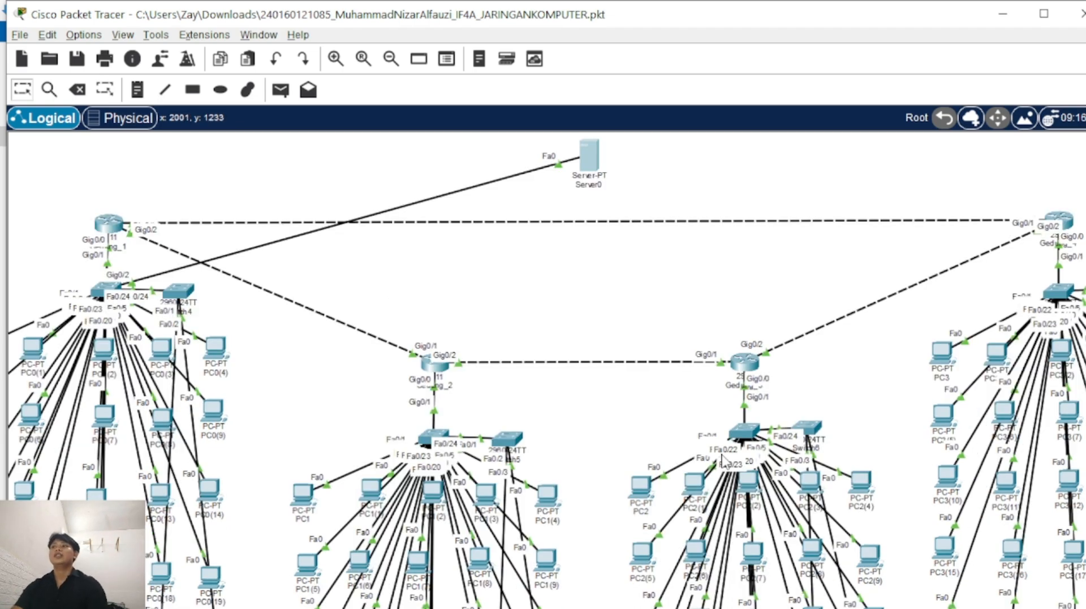